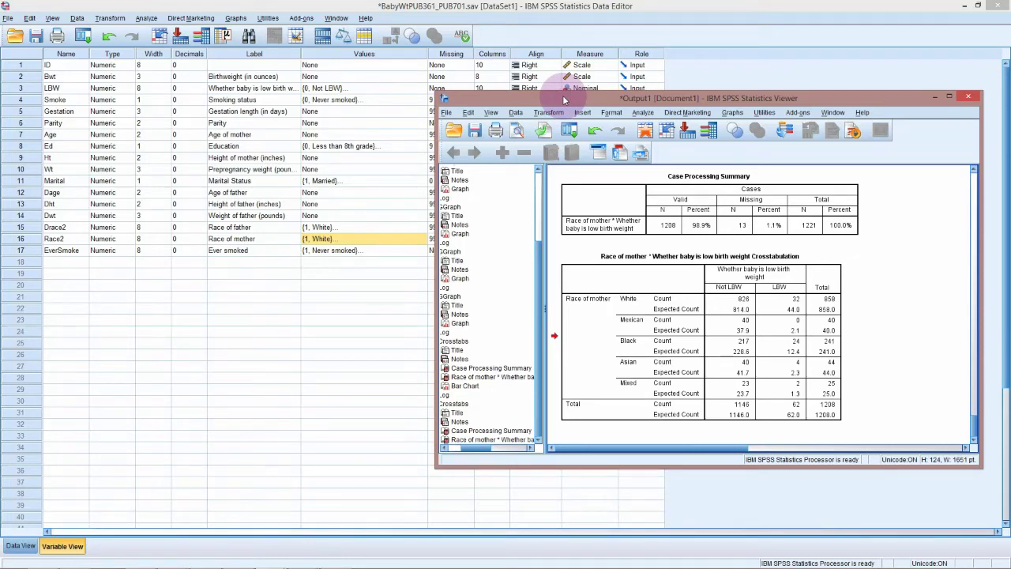
# Select the Race2 crosstab in the Viewer and return to Race2's value labels in the Data Editor
pyautogui.click(616, 256)
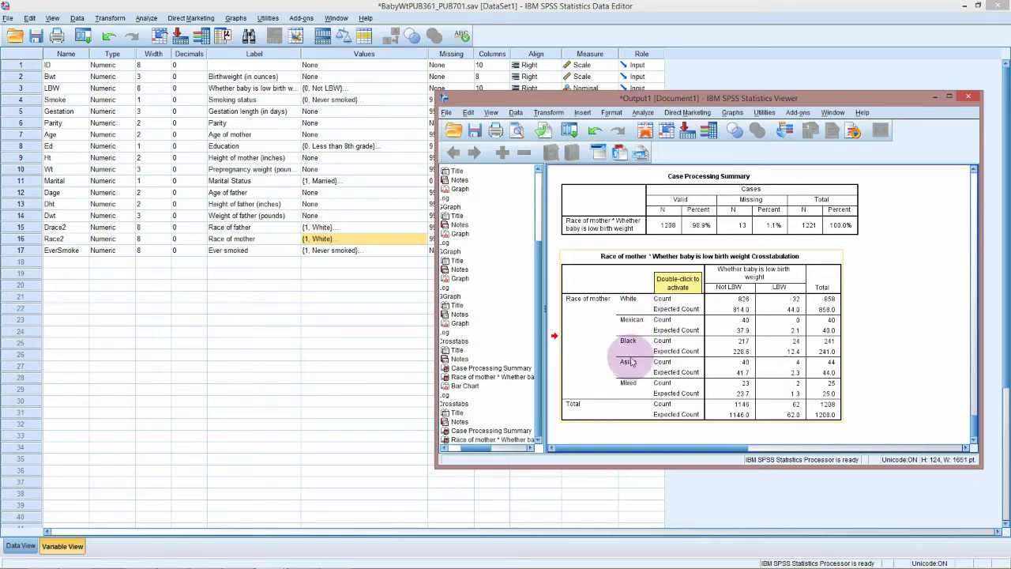
pyautogui.click(371, 239)
pyautogui.click(421, 239)
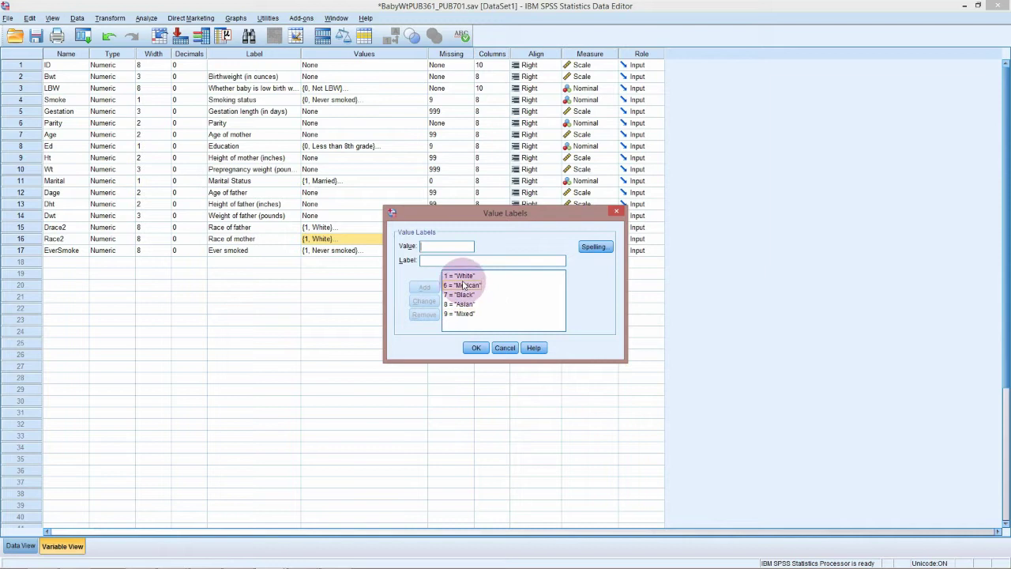
pyautogui.click(504, 347)
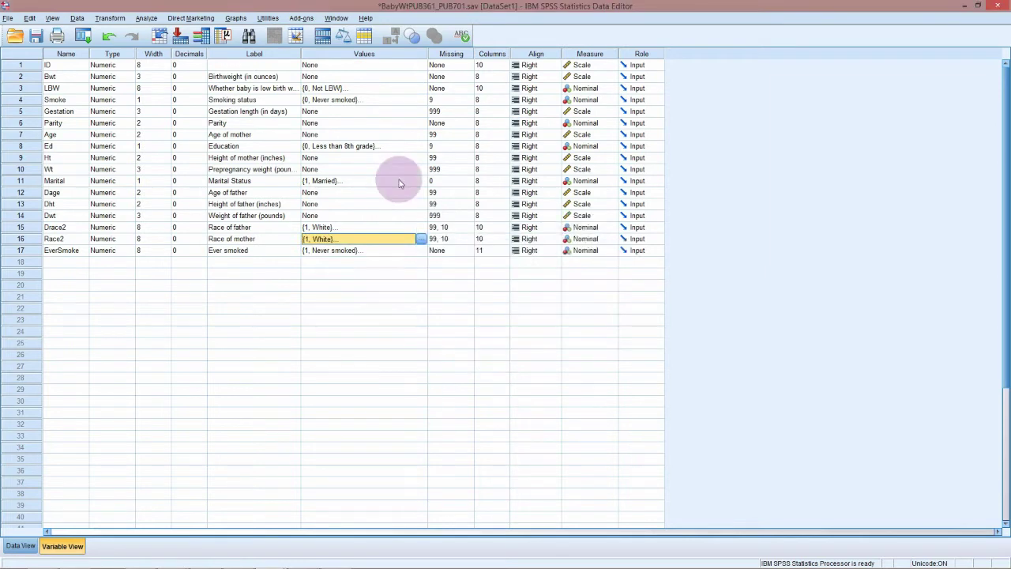
pyautogui.click(369, 88)
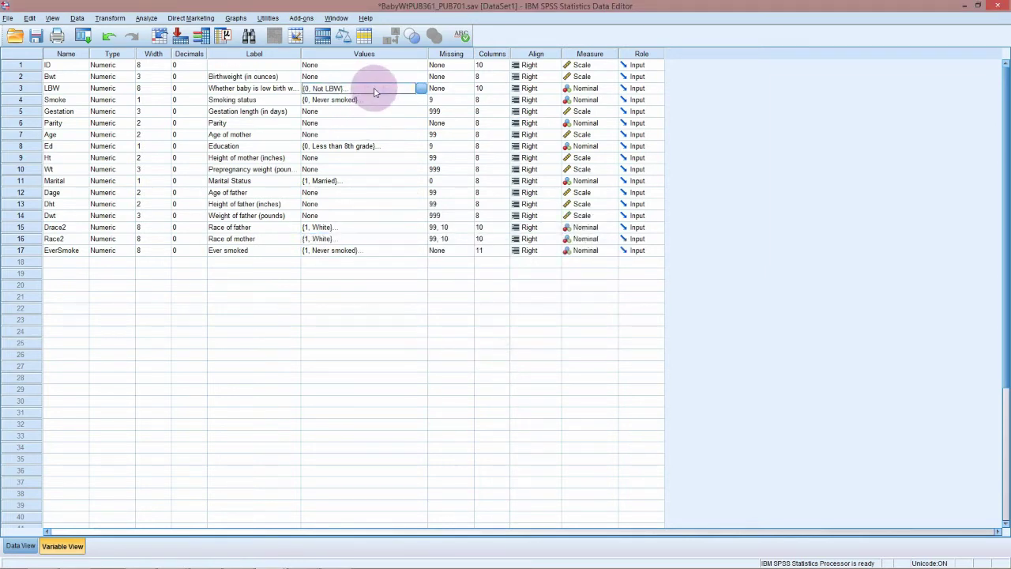
pyautogui.click(420, 88)
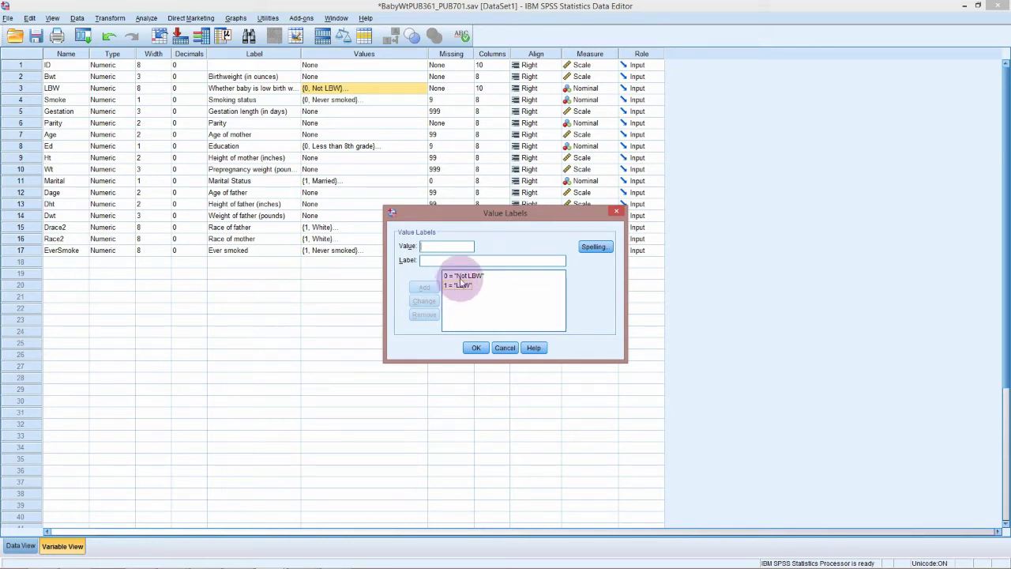
pyautogui.click(504, 348)
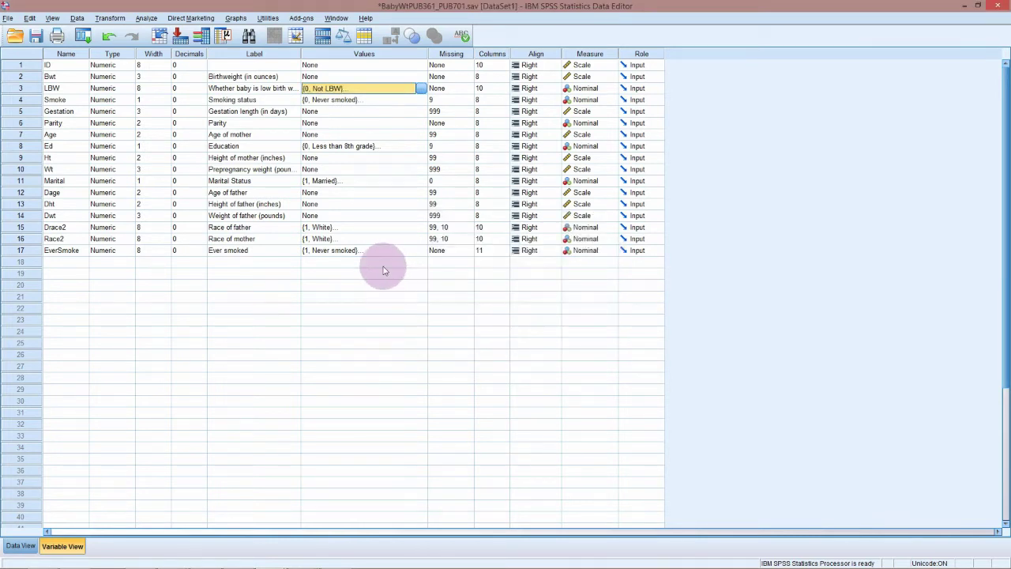
pyautogui.click(361, 239)
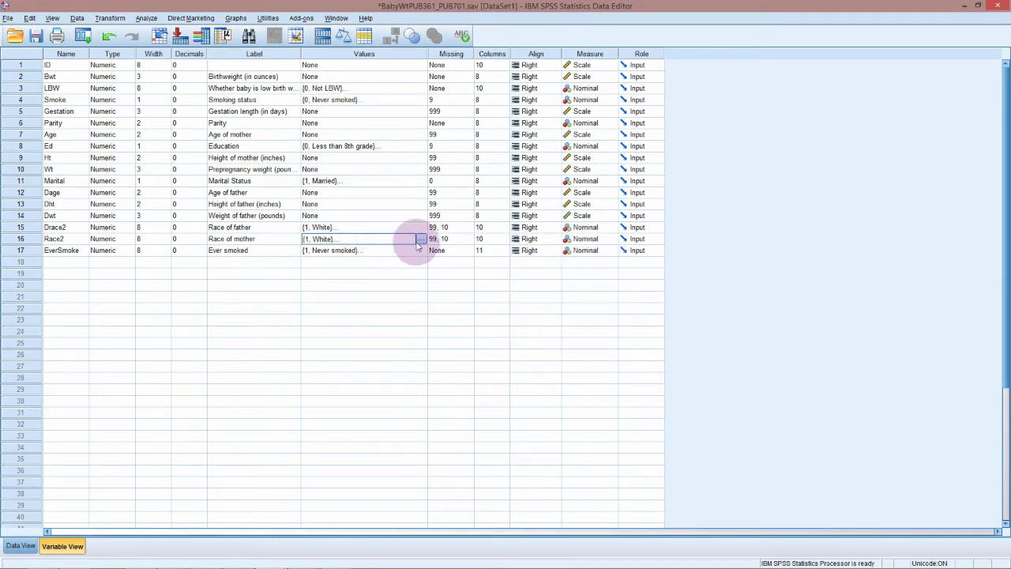
pyautogui.click(421, 240)
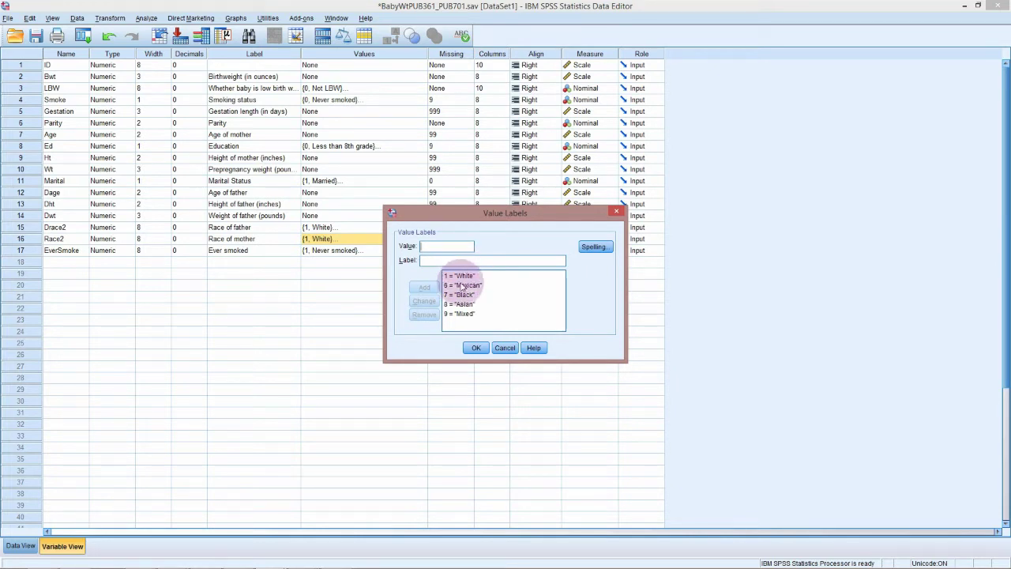
pyautogui.click(472, 286)
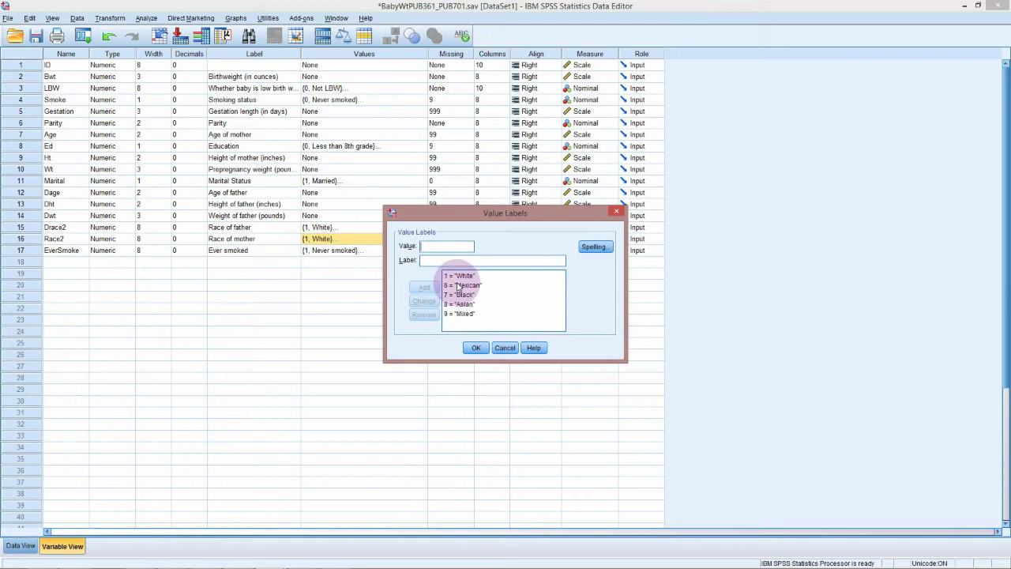
pyautogui.click(504, 348)
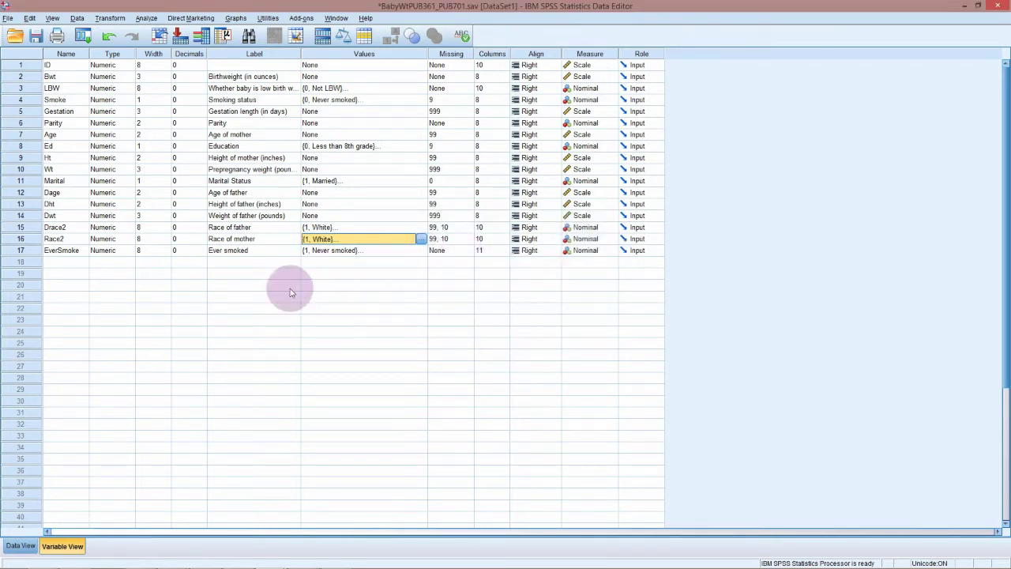
# Show the case data in Data View and open the Transform menu for recoding
pyautogui.click(21, 546)
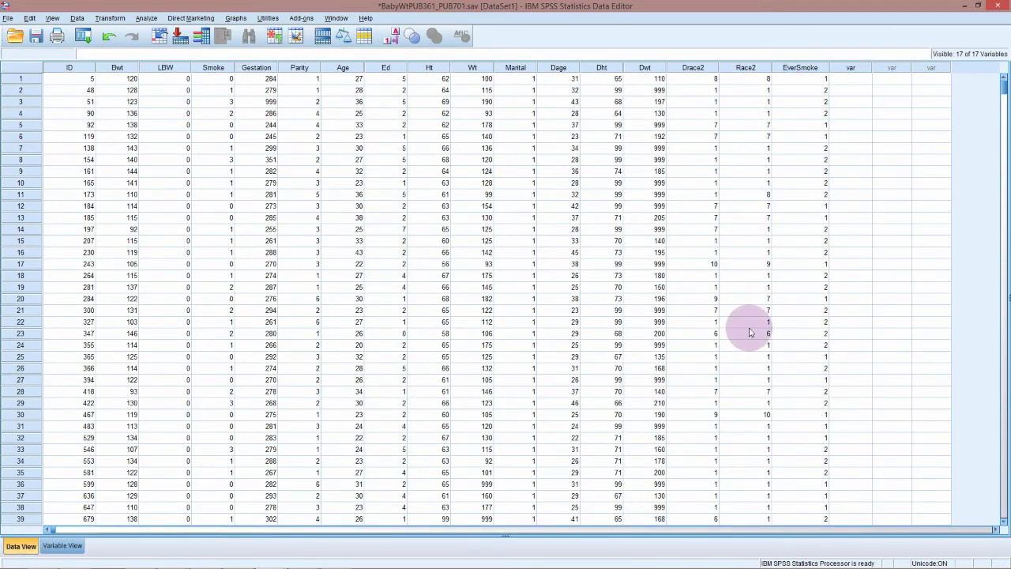
pyautogui.scroll(-7, 749, 333)
pyautogui.scroll(7, 748, 329)
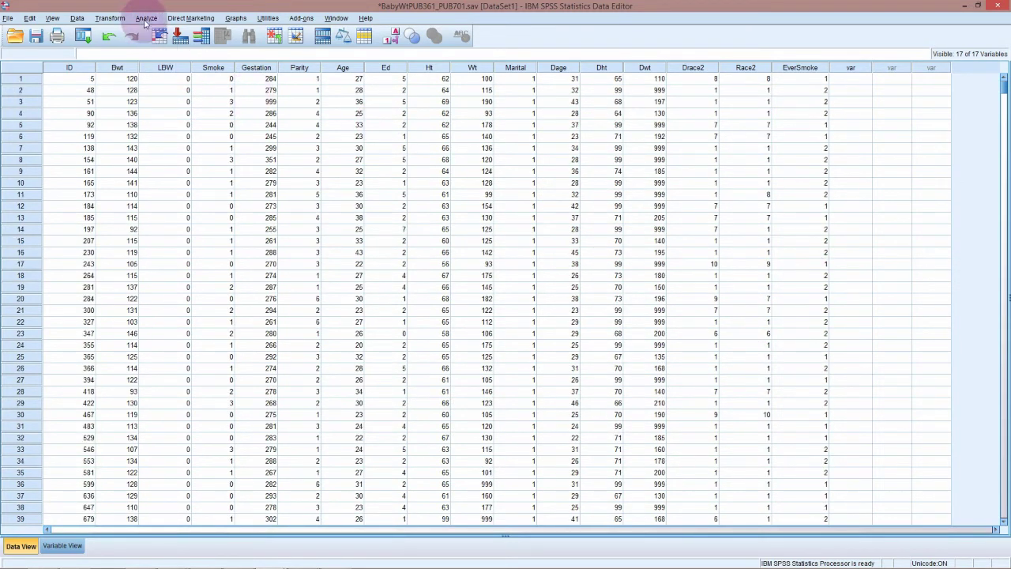
pyautogui.click(109, 20)
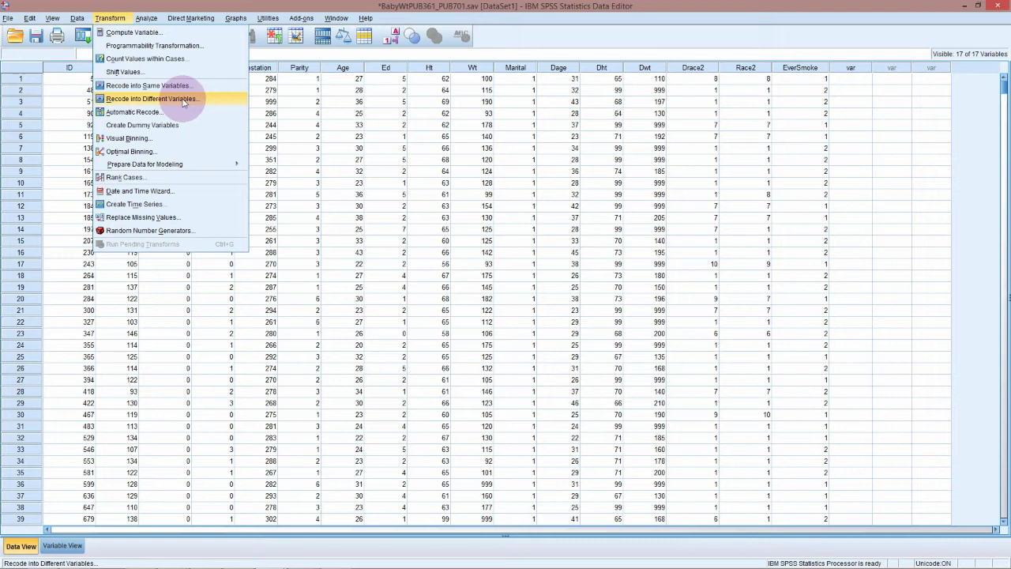
# In Recode into Different Variables, clear the old mapping and set Race2 as the input variable
pyautogui.click(183, 101)
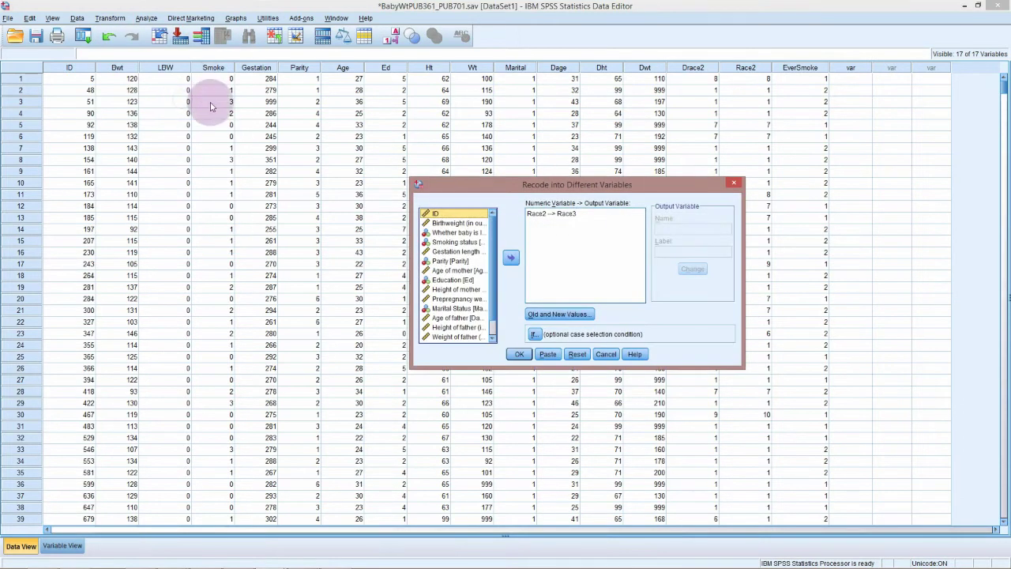
pyautogui.click(562, 215)
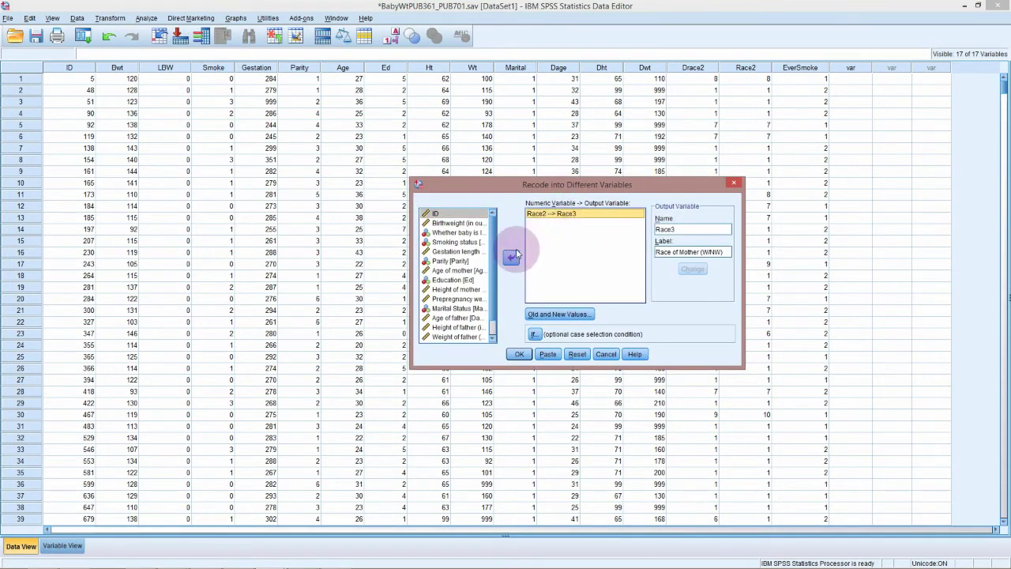
pyautogui.click(511, 258)
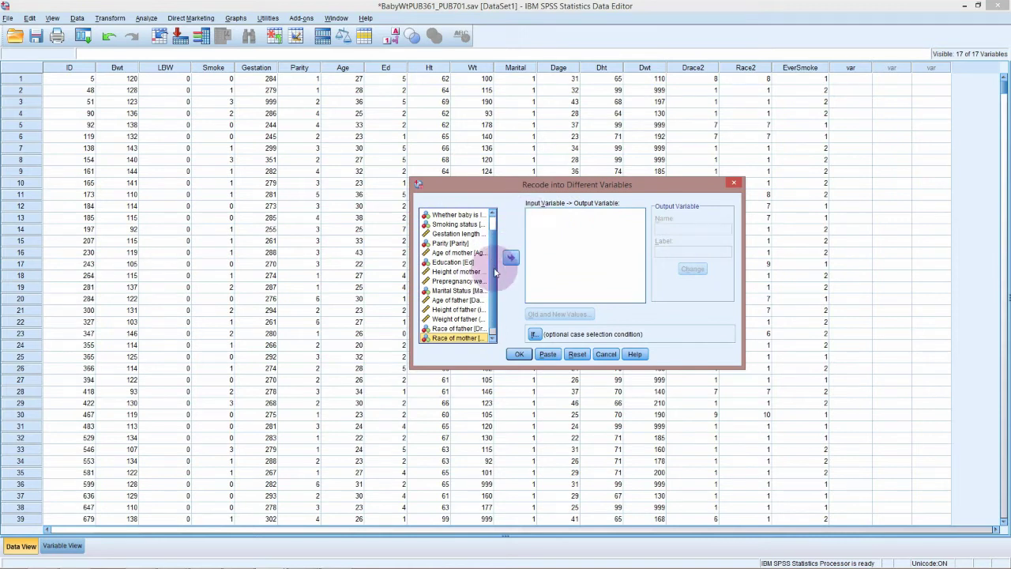
pyautogui.click(492, 306)
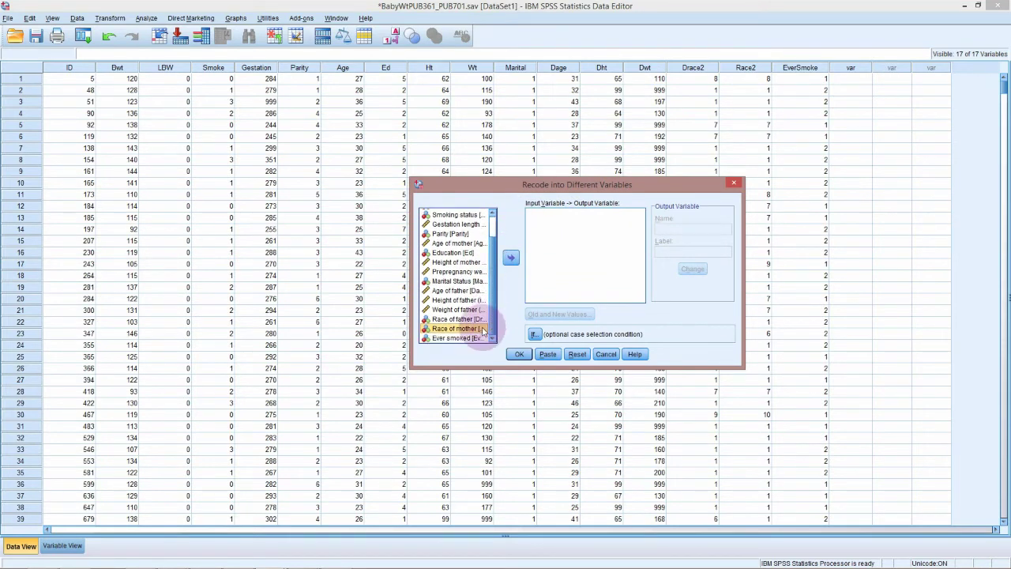
pyautogui.click(511, 263)
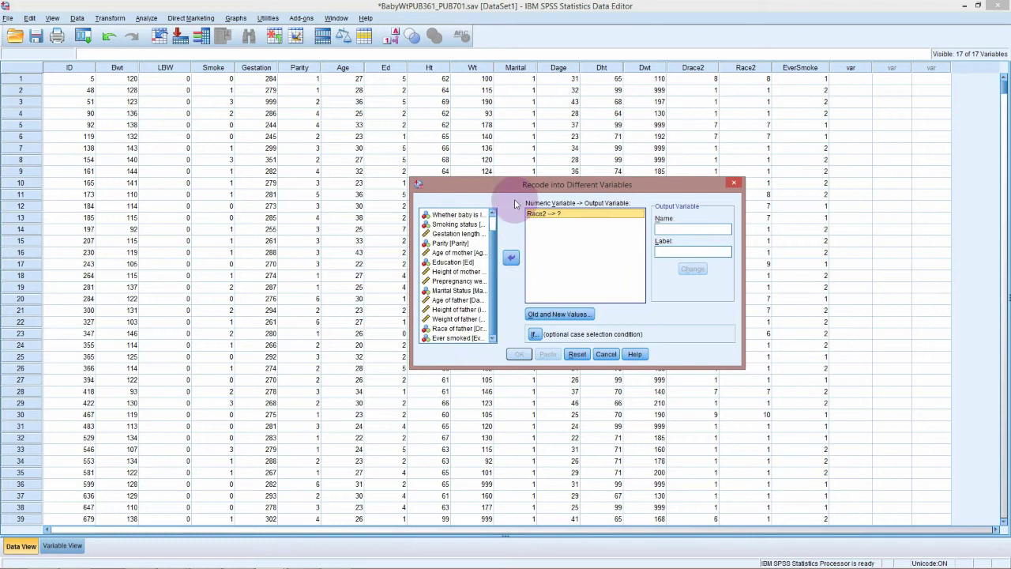
# Name the output variable Race3 with label 'Race of Mother (Wh/NW)' and apply it
pyautogui.click(670, 229)
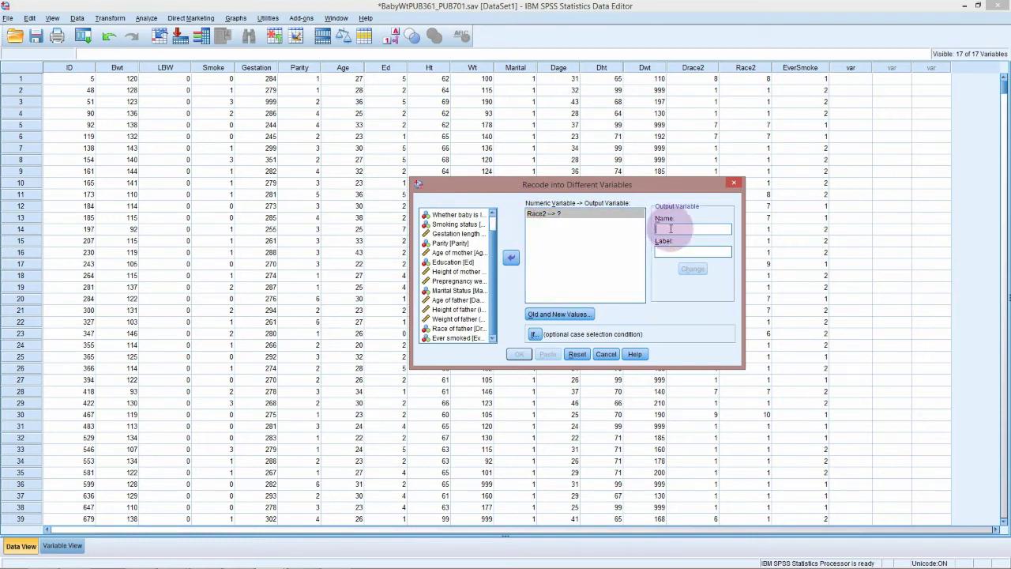
pyautogui.write('R')
pyautogui.write('ace_')
pyautogui.write('3')
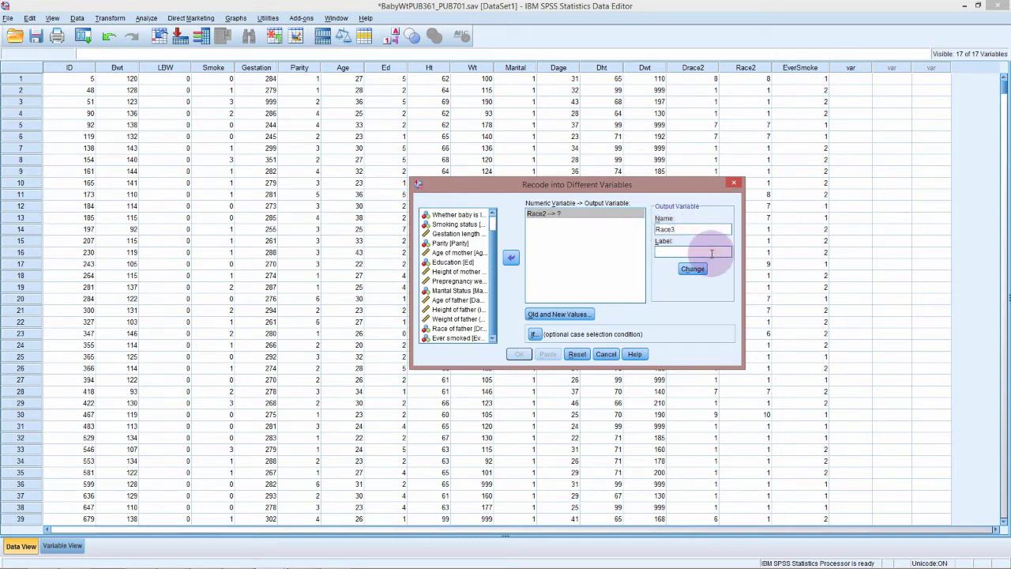
pyautogui.write('Race')
pyautogui.write(' ofM')
pyautogui.write('other')
pyautogui.write(' (Wh')
pyautogui.write('/NW)')
pyautogui.click(702, 270)
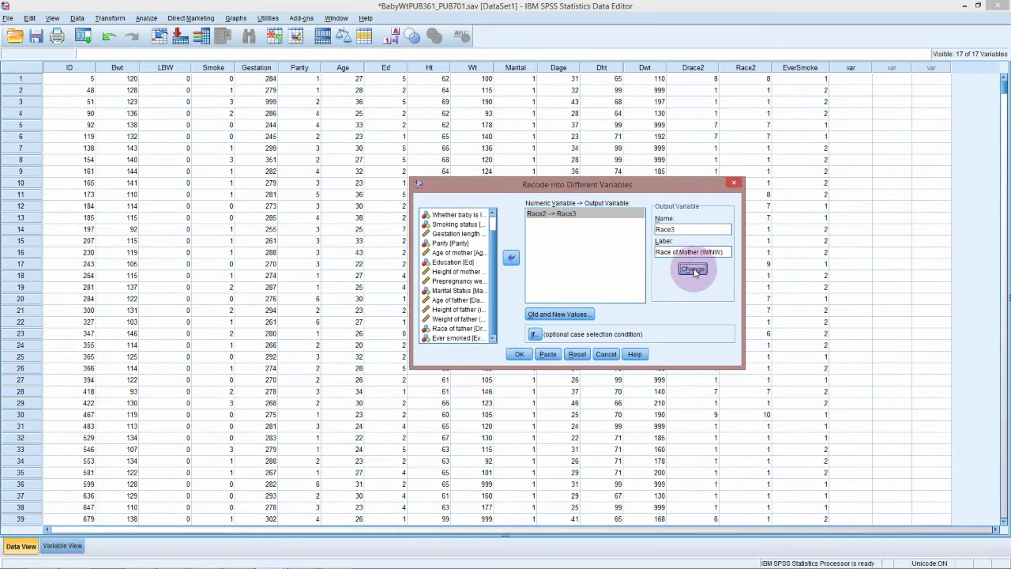
pyautogui.click(591, 220)
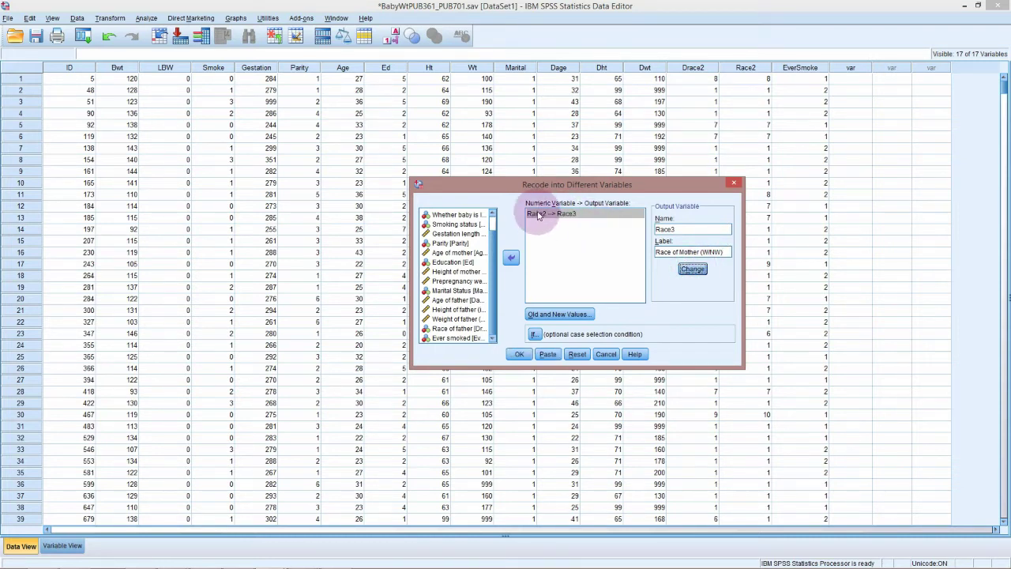
# Delete the existing 1 → 1 and ELSE → 2 recode rules
pyautogui.click(581, 316)
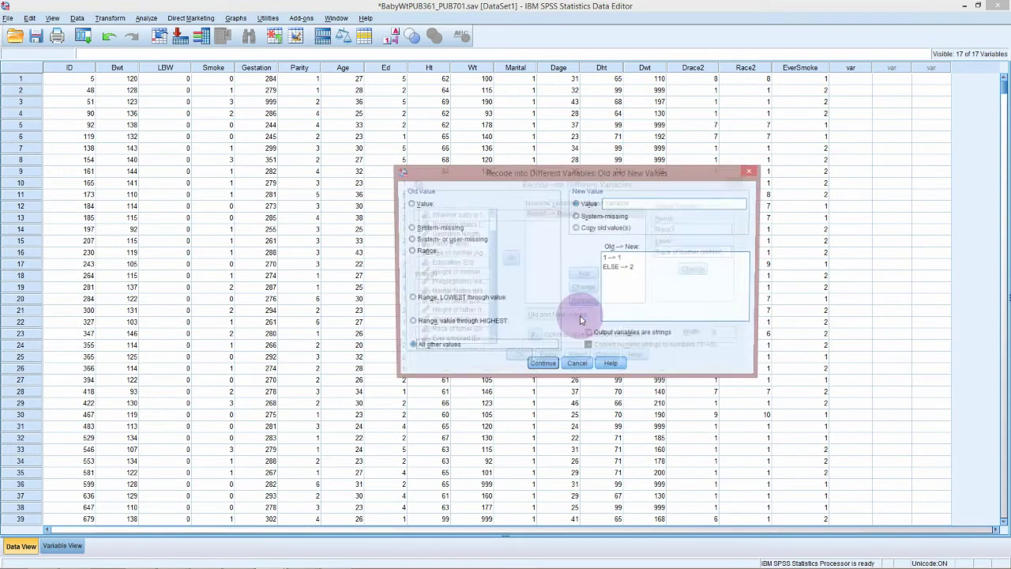
pyautogui.click(632, 267)
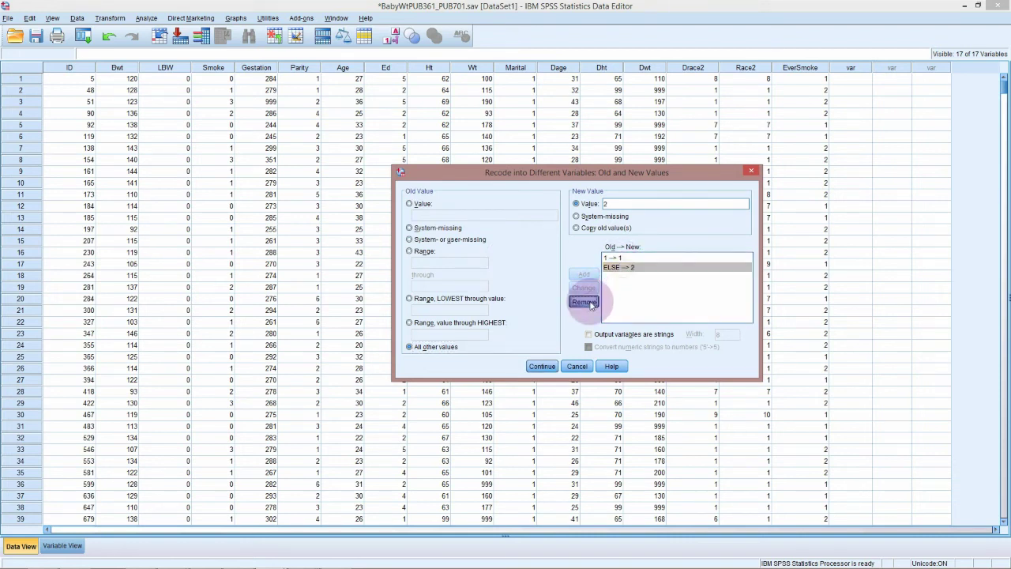
pyautogui.click(610, 257)
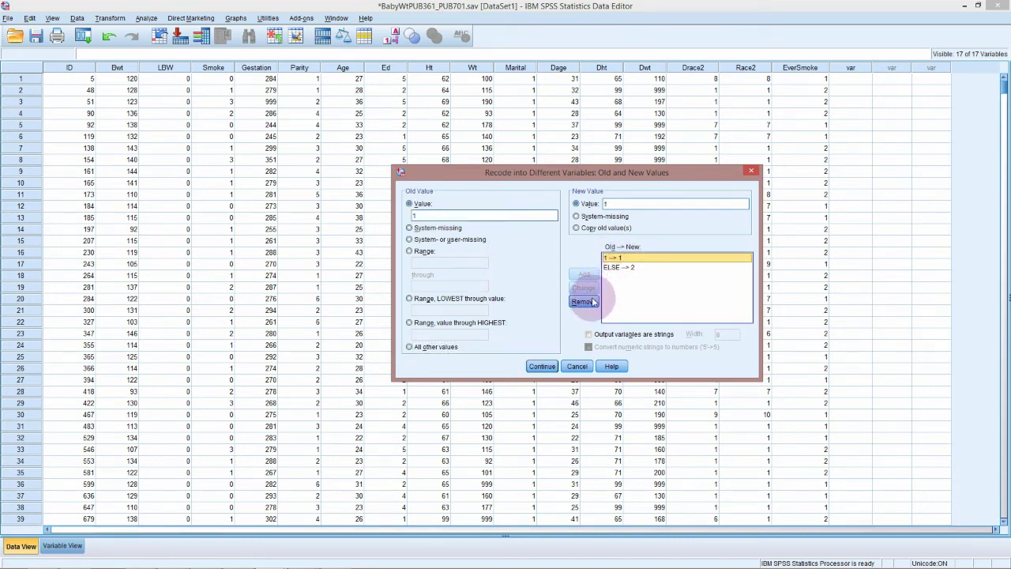
pyautogui.click(583, 301)
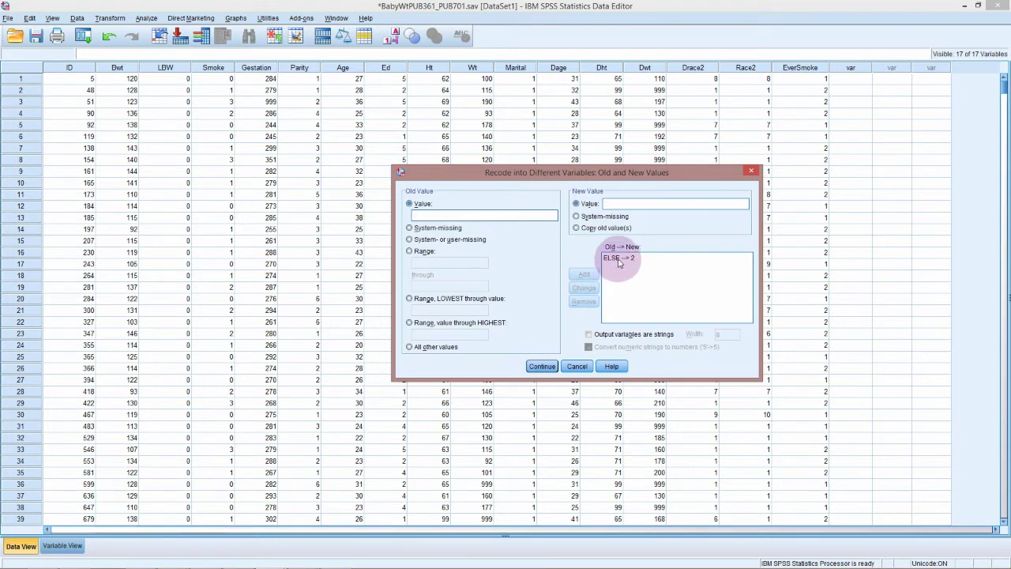
pyautogui.click(620, 257)
pyautogui.click(584, 302)
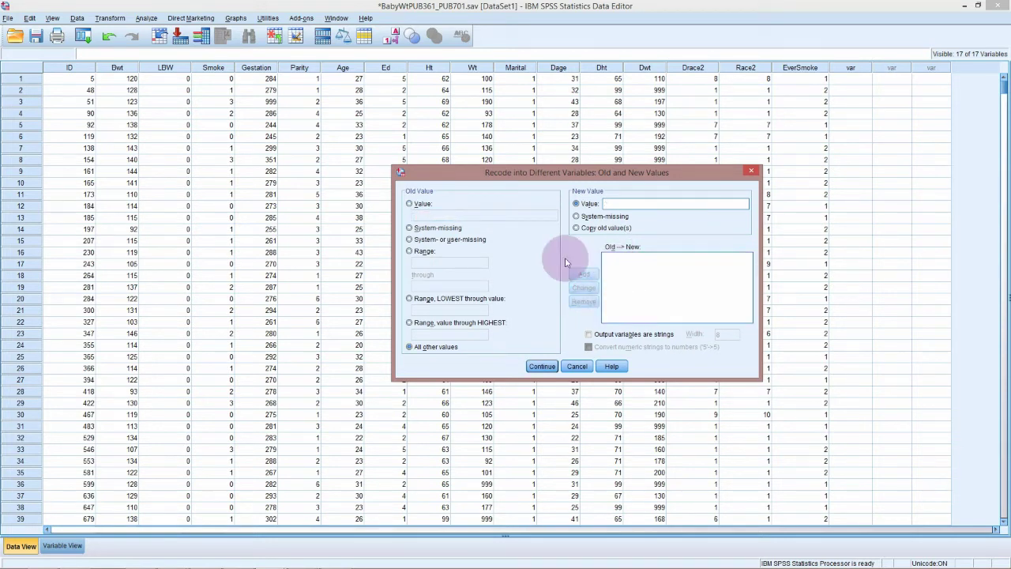
# Add the recode rule old value 1 → new value 1
pyautogui.click(410, 204)
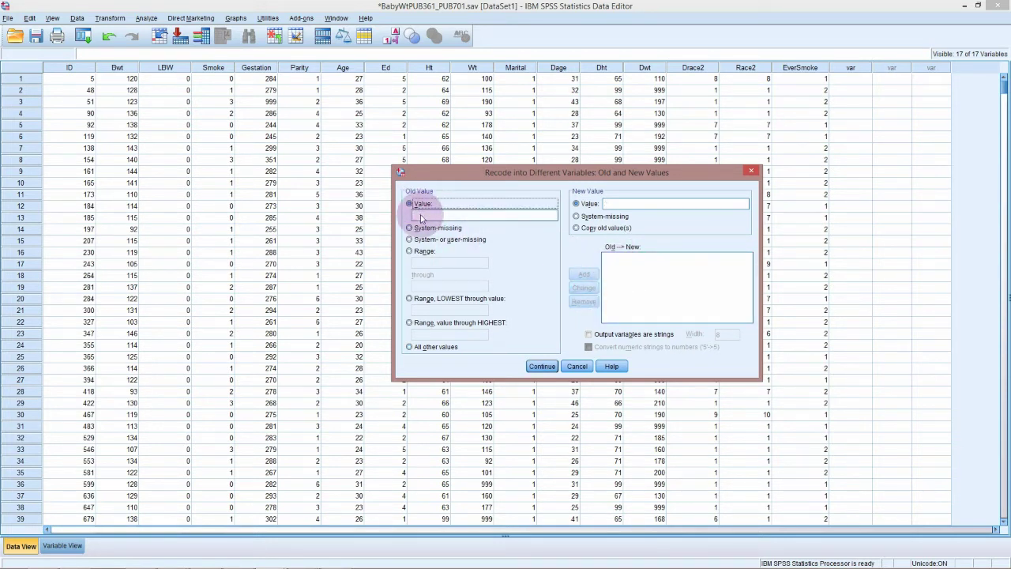
pyautogui.click(421, 214)
pyautogui.write('1')
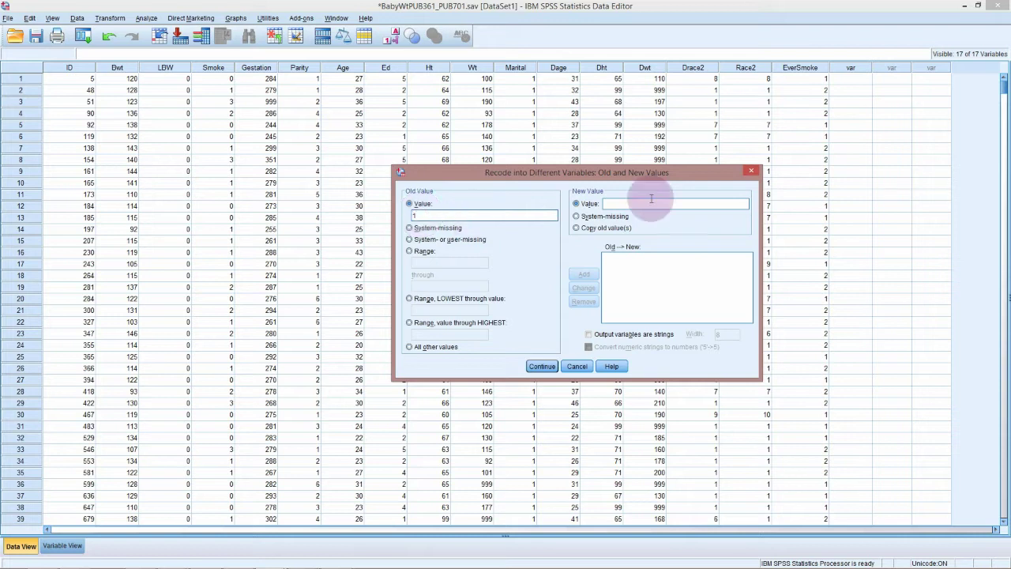
pyautogui.click(623, 204)
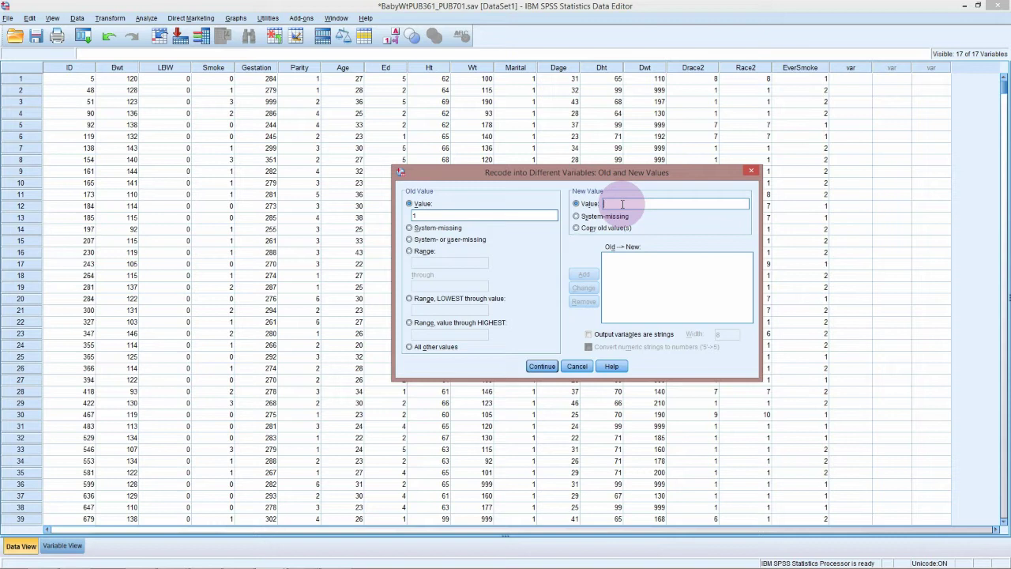
pyautogui.write('1')
pyautogui.click(584, 274)
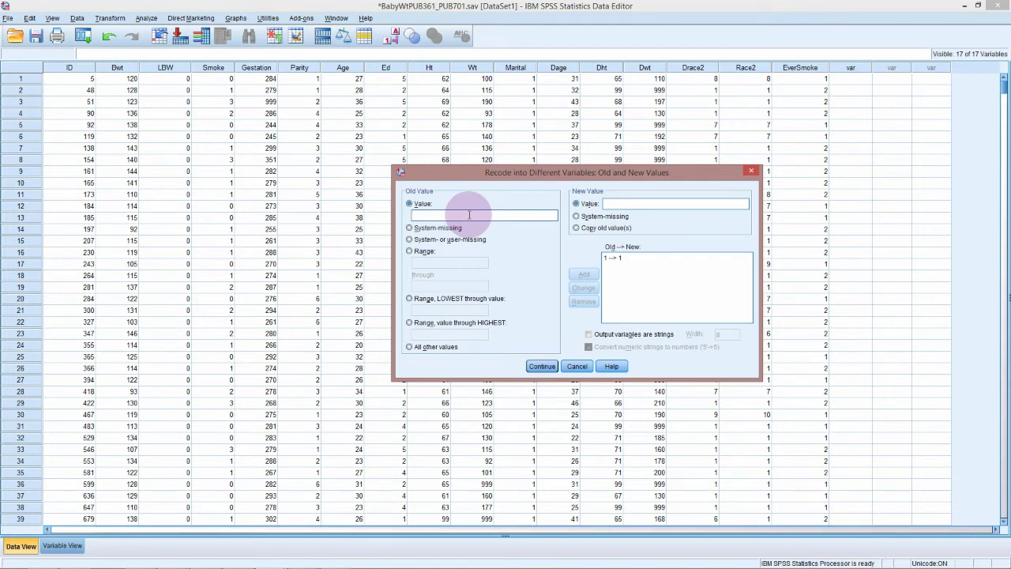
# Add a rule mapping all other values to 10 and confirm the recode rules
pyautogui.write('6')
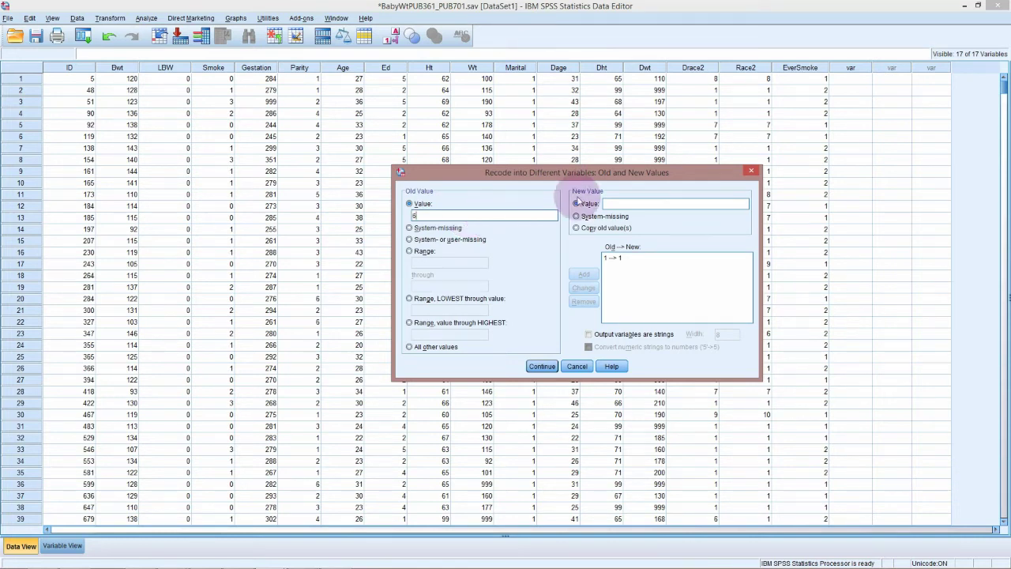
pyautogui.click(613, 203)
pyautogui.write('10')
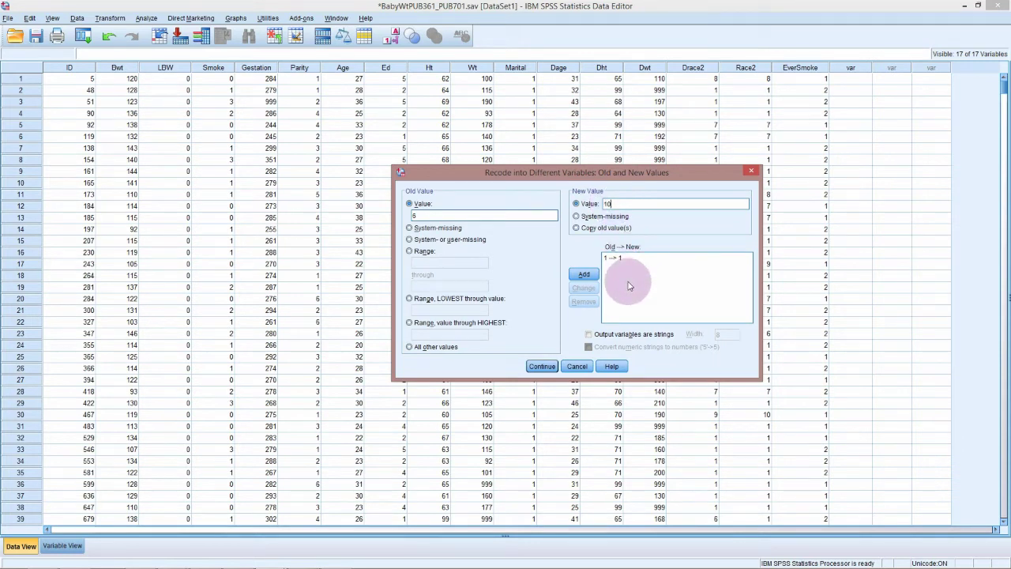
pyautogui.click(417, 253)
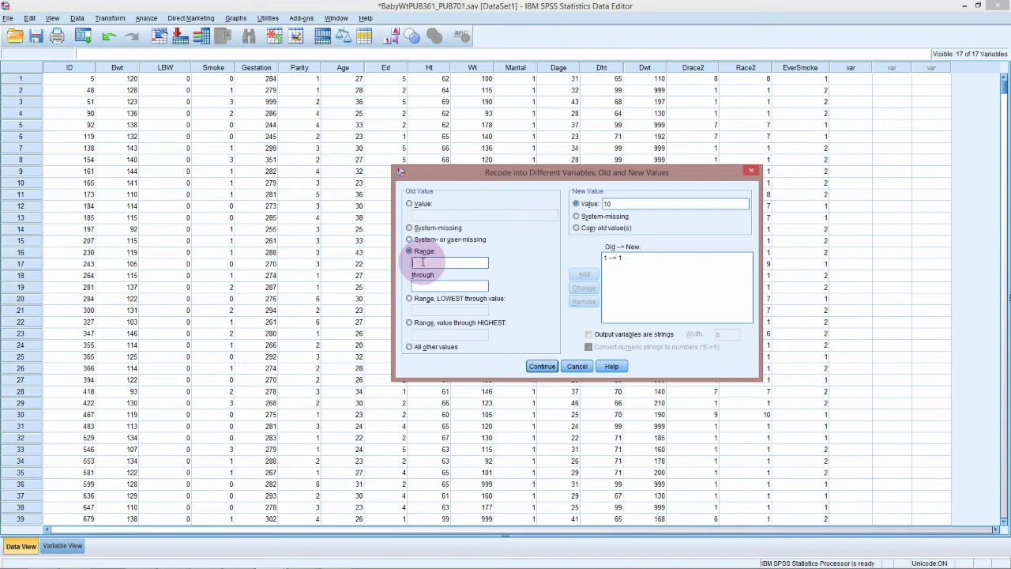
pyautogui.write('8')
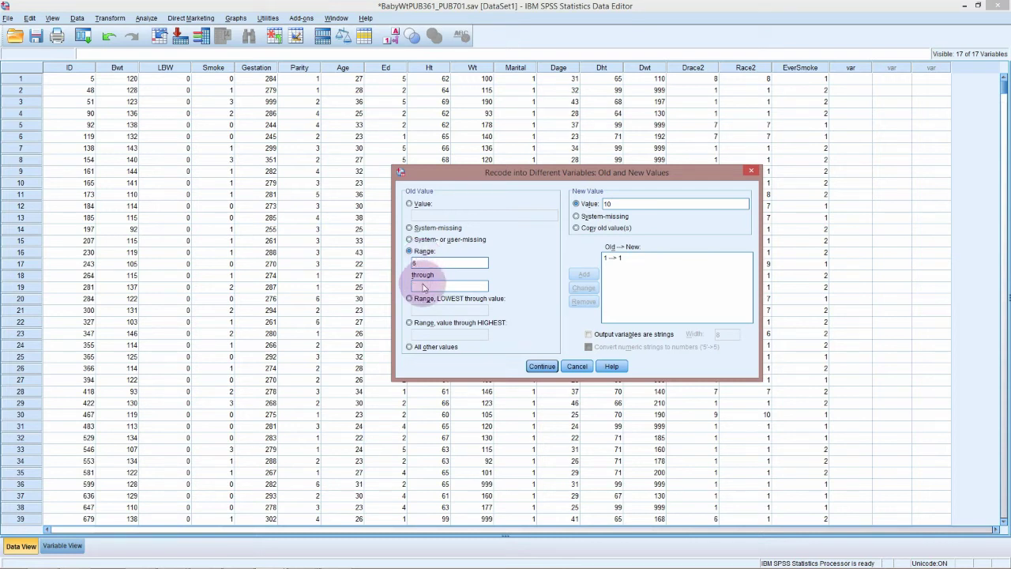
pyautogui.click(423, 288)
pyautogui.write('9')
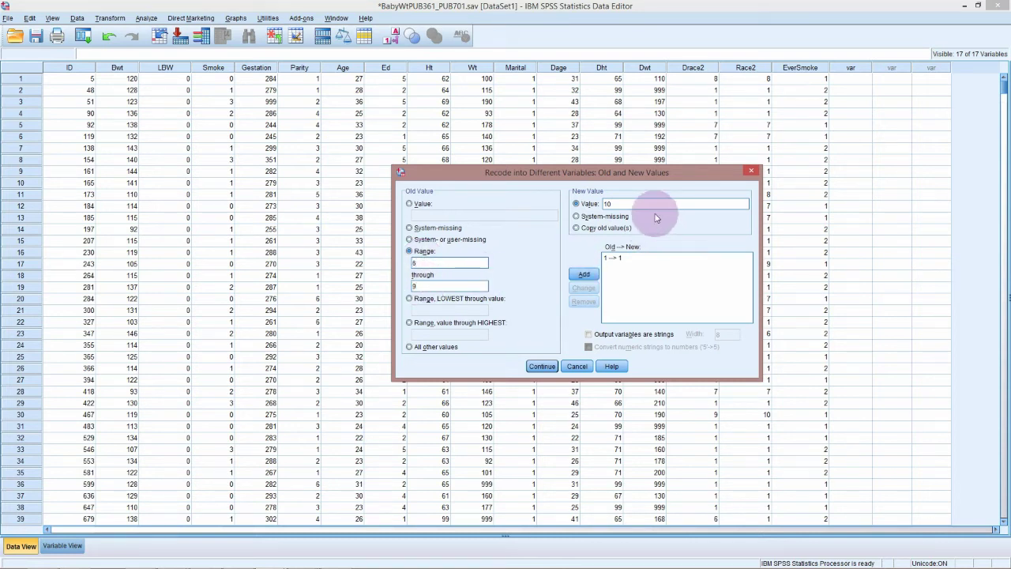
pyautogui.click(419, 326)
pyautogui.write('6')
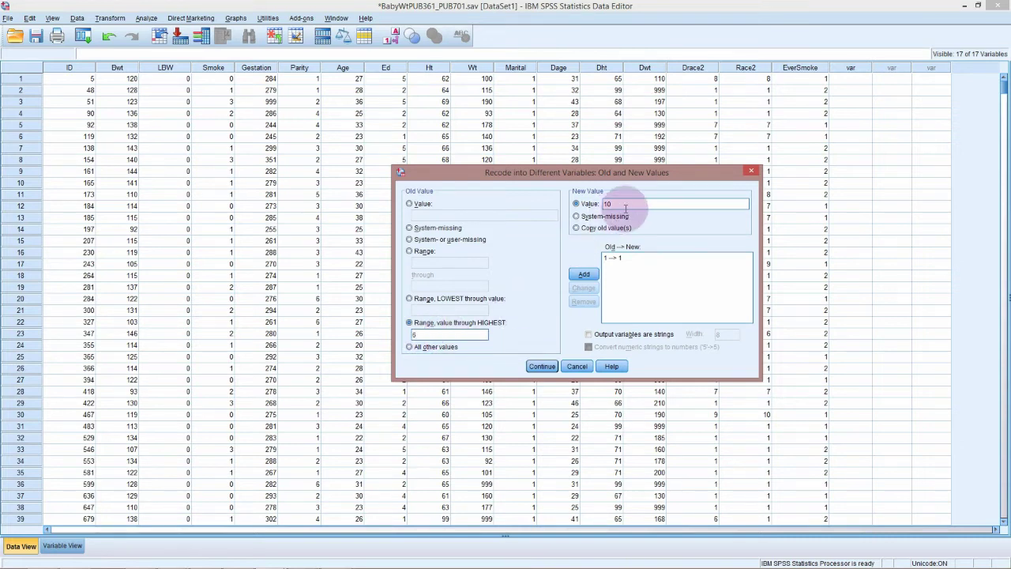
pyautogui.click(410, 348)
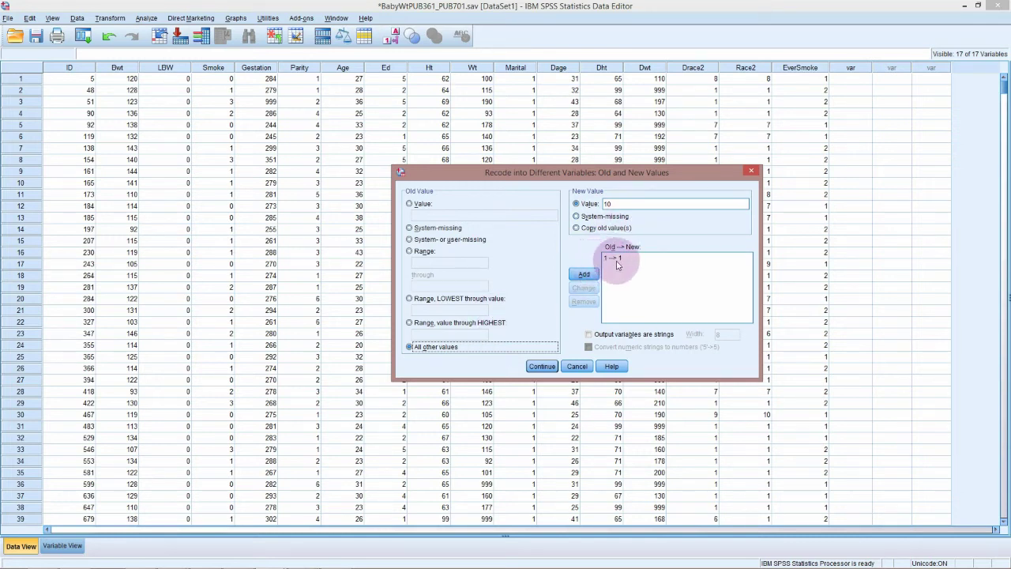
pyautogui.click(584, 275)
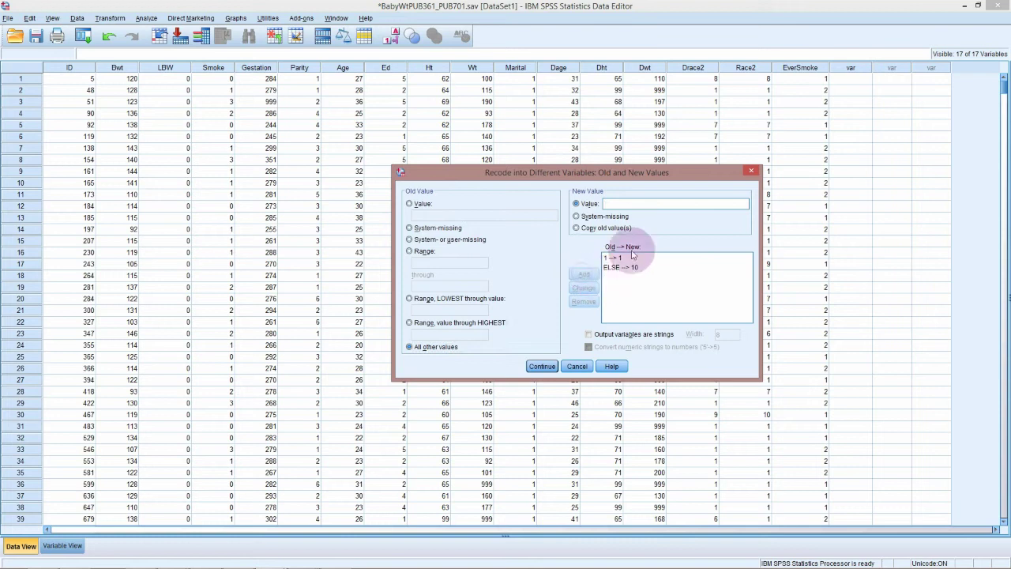
pyautogui.click(542, 366)
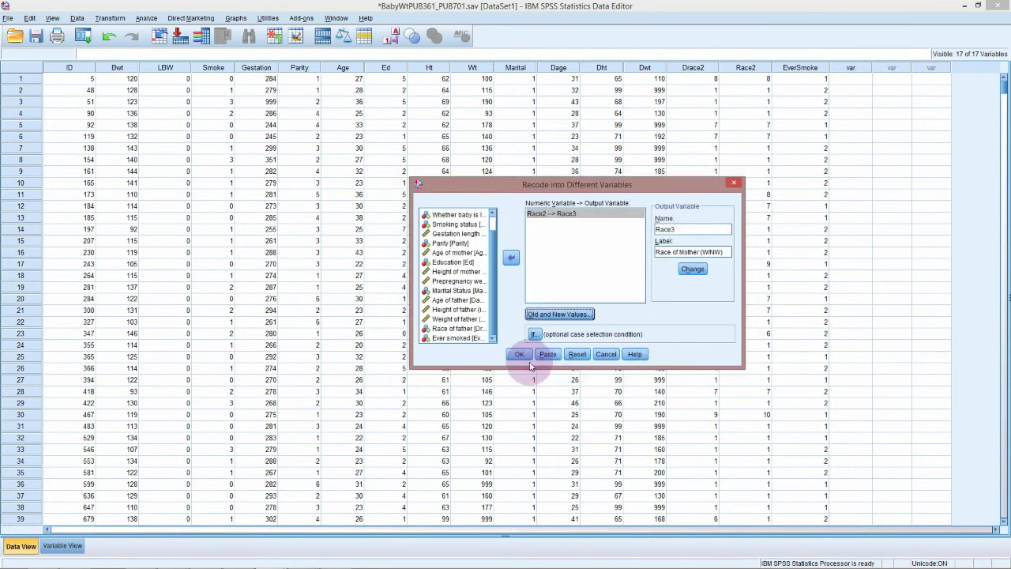
# Run the recode and check the new Race3 column in the data grid
pyautogui.click(517, 304)
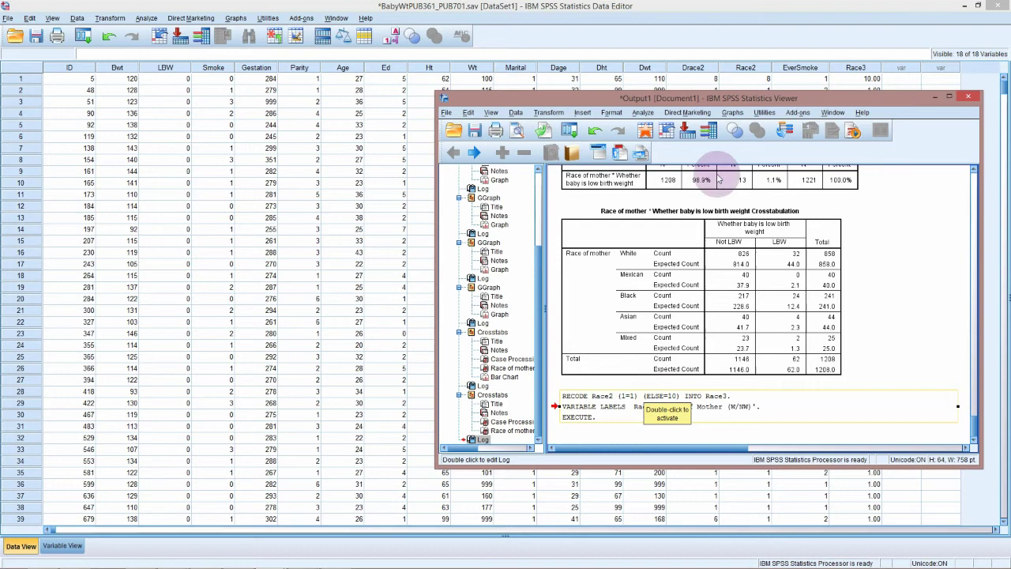
pyautogui.click(801, 6)
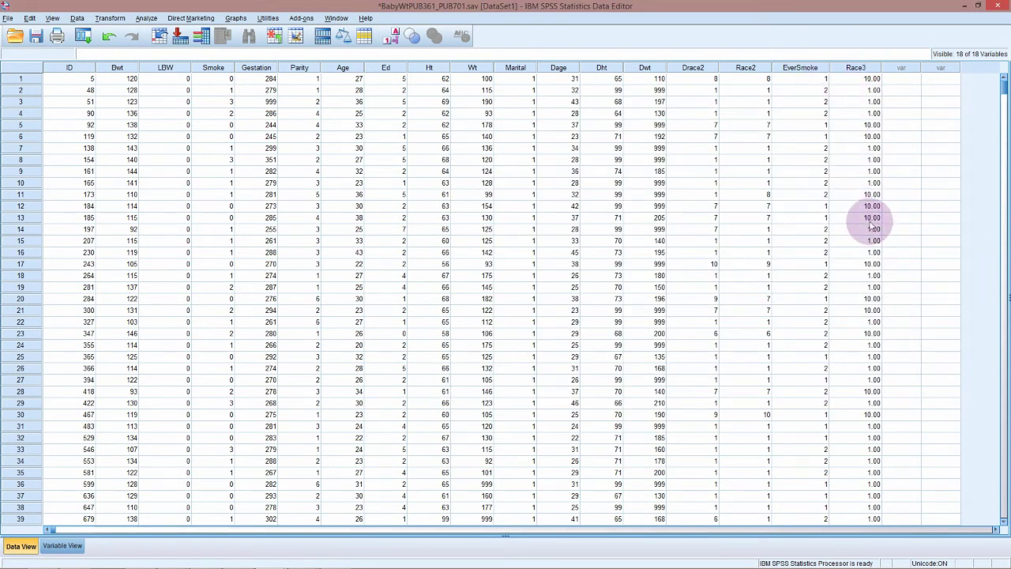
pyautogui.scroll(-6, 872, 272)
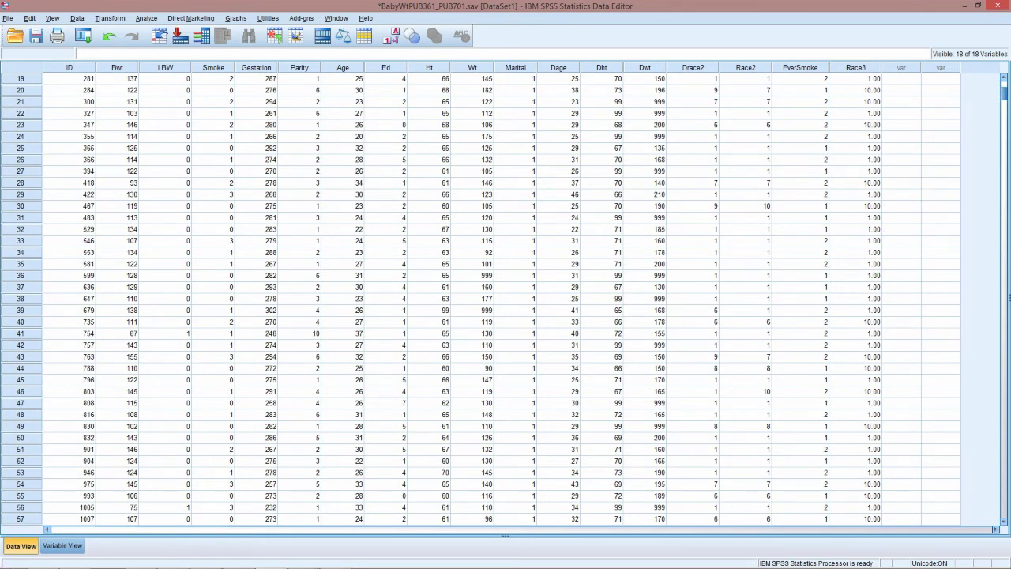
# Open Race3's Value Labels dialog in Variable View
pyautogui.click(69, 547)
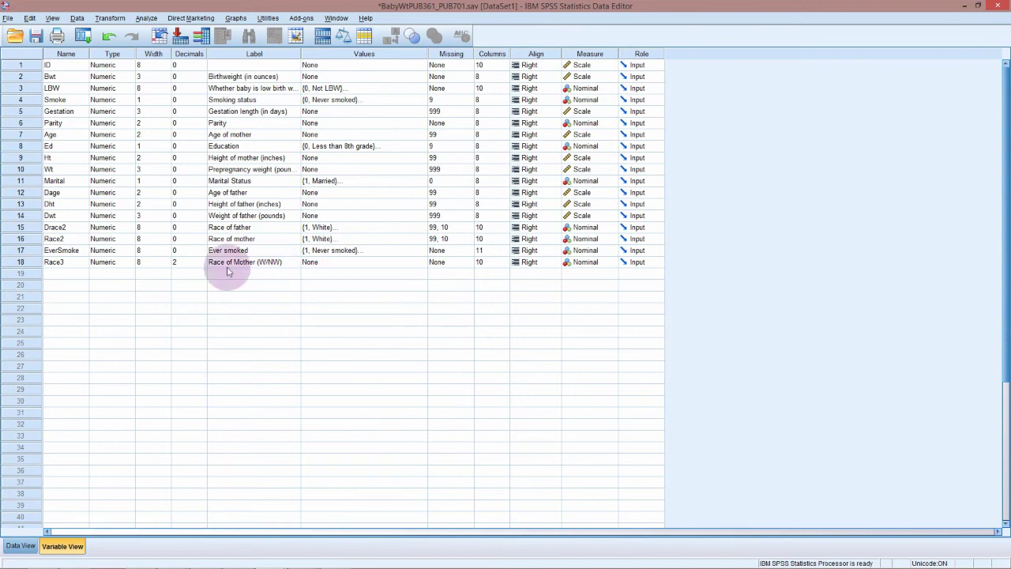
pyautogui.click(396, 265)
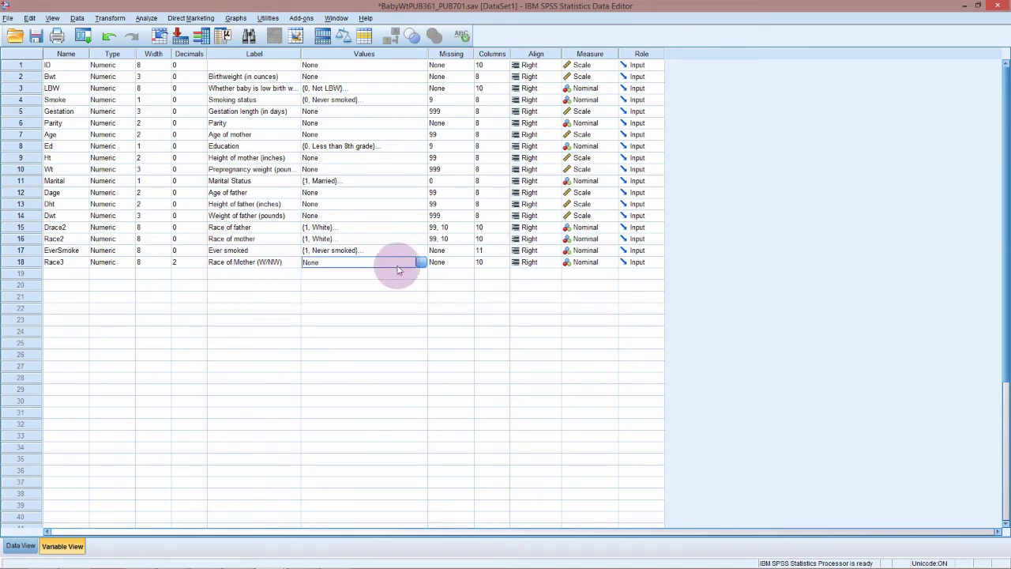
pyautogui.click(420, 262)
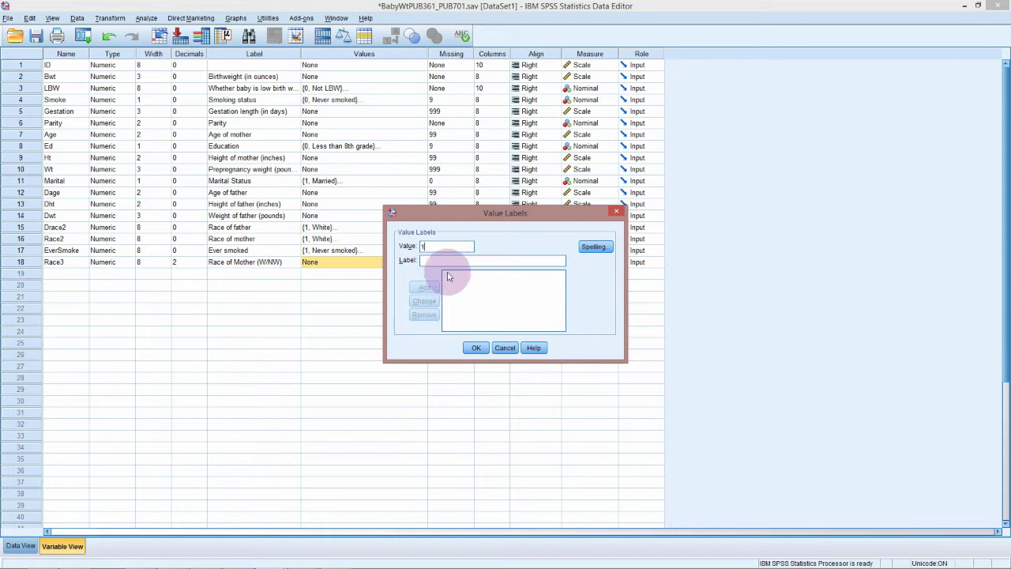
# Give Race3 value labels 1 = White and 10 = Non-White and save them
pyautogui.click(450, 259)
pyautogui.write('White')
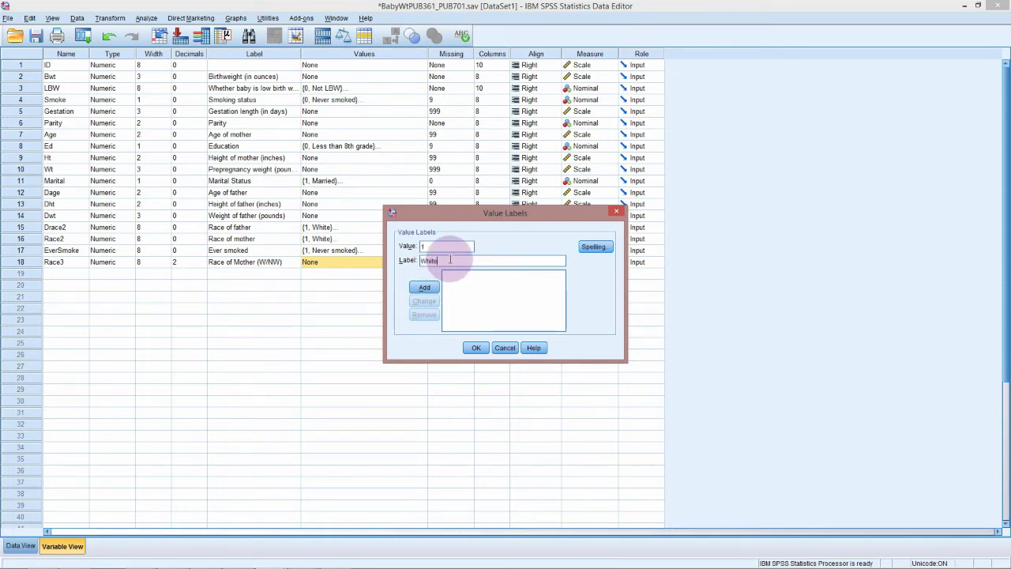
pyautogui.click(427, 288)
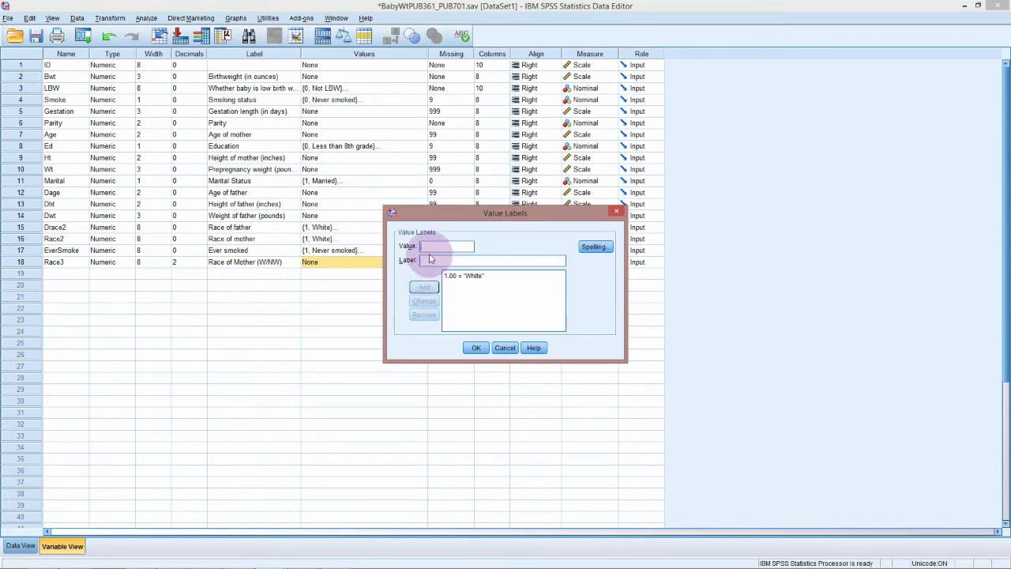
pyautogui.click(430, 261)
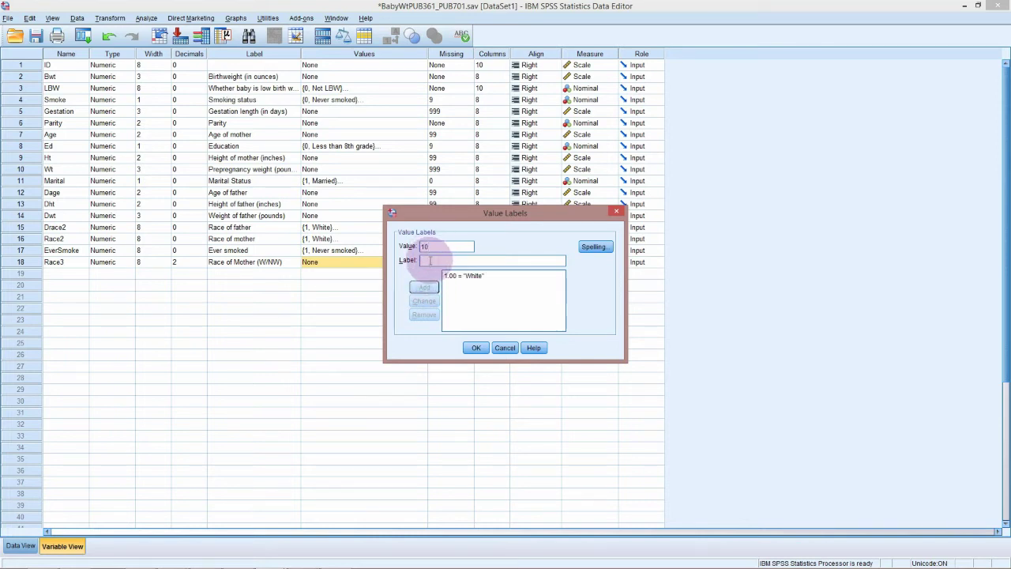
pyautogui.write('Non-White')
pyautogui.click(424, 287)
pyautogui.click(476, 347)
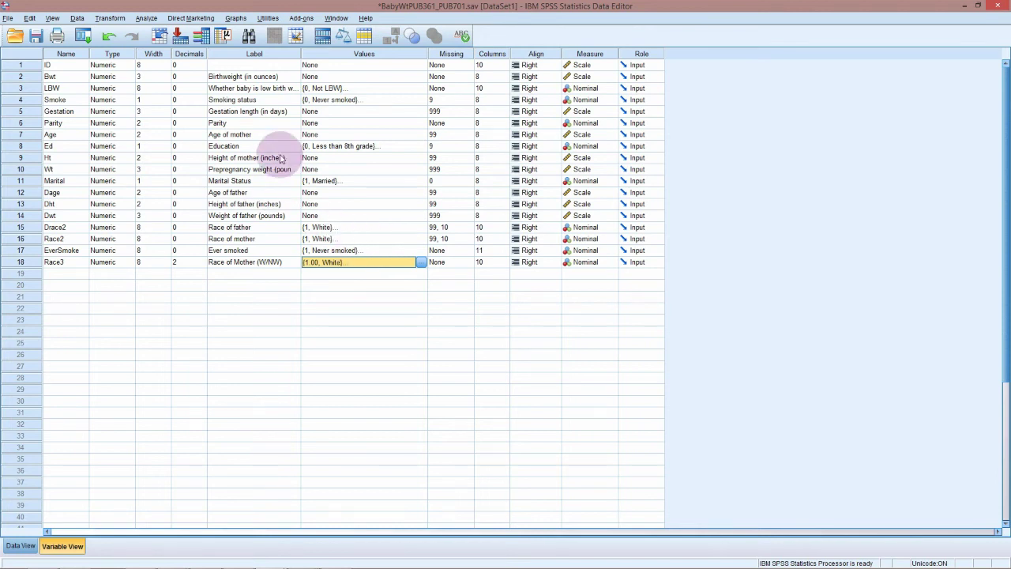
# Run Crosstabs with Race2 in rows and Race3 in columns, replacing low birth weight
pyautogui.click(155, 25)
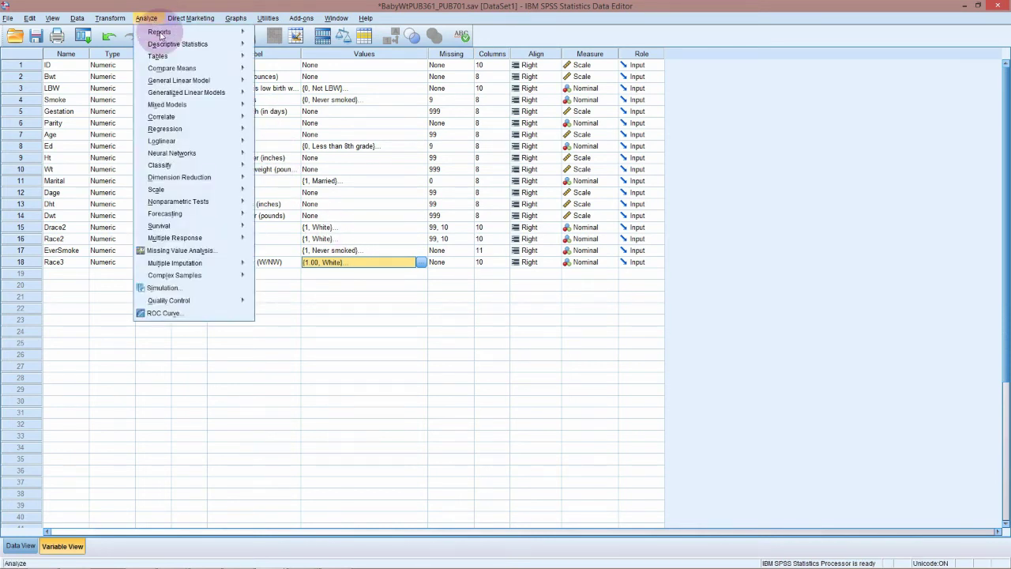
pyautogui.moveTo(196, 49)
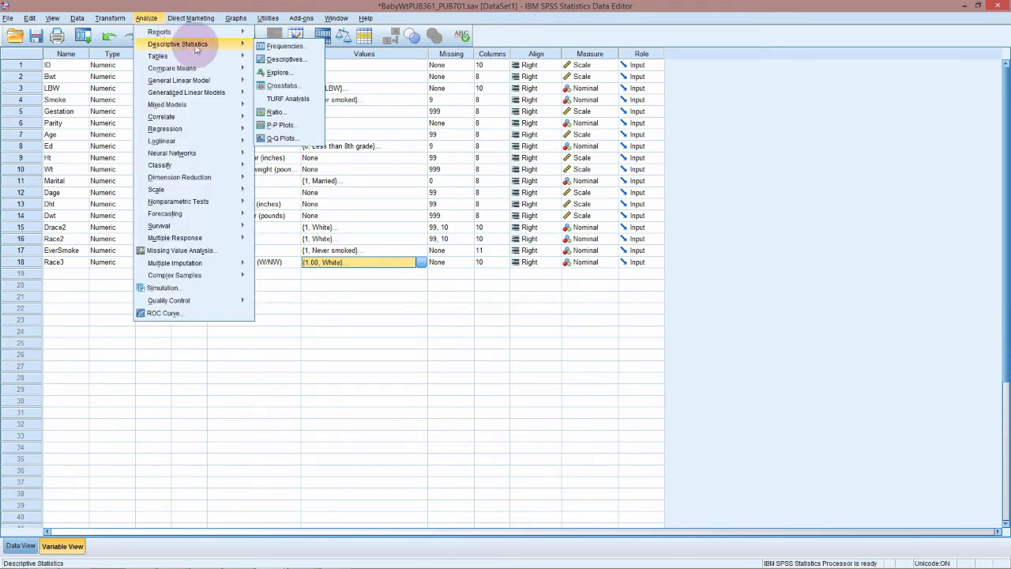
pyautogui.click(282, 85)
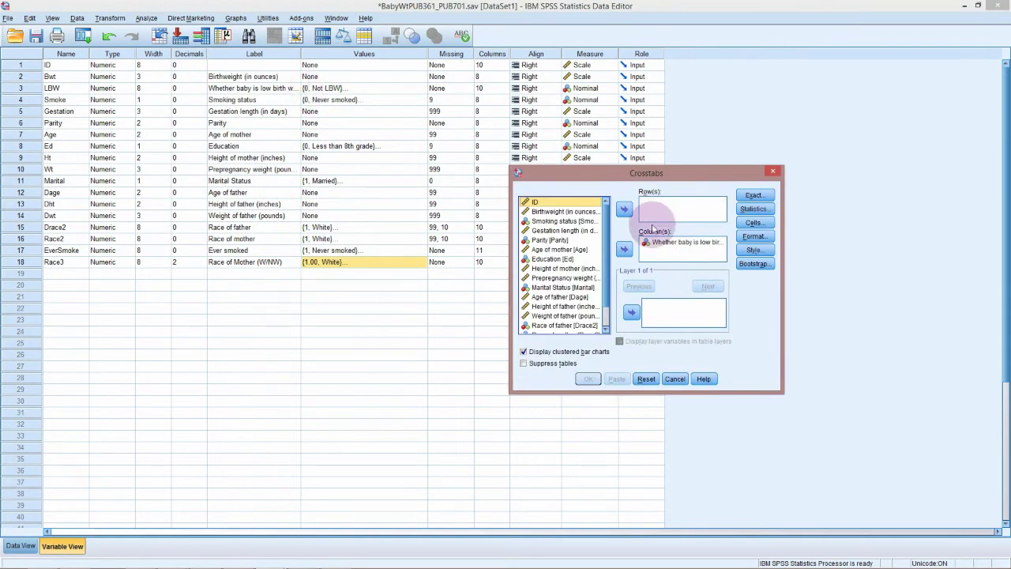
pyautogui.moveTo(605, 229); pyautogui.dragTo(598, 316)
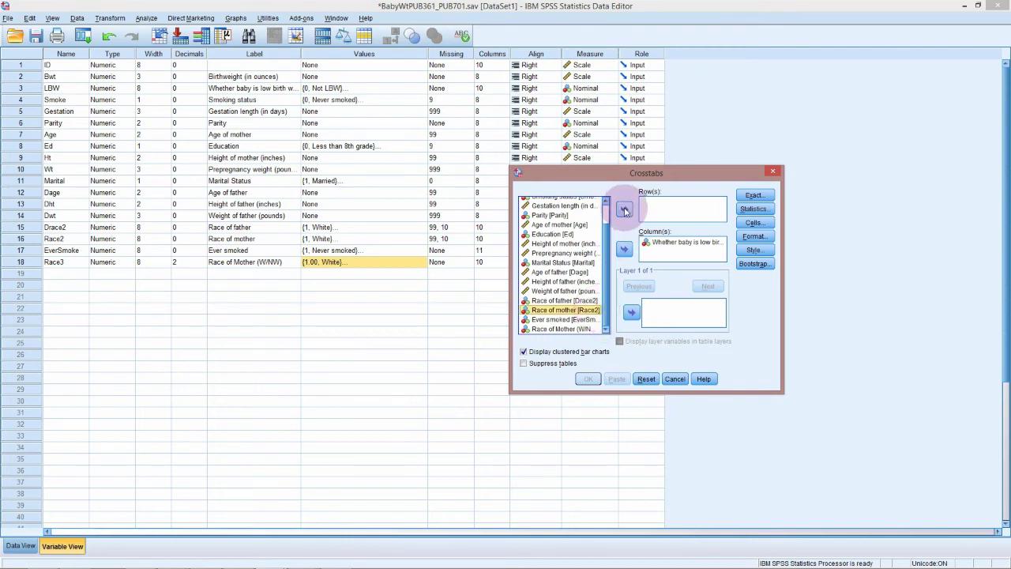
pyautogui.click(624, 209)
pyautogui.click(674, 242)
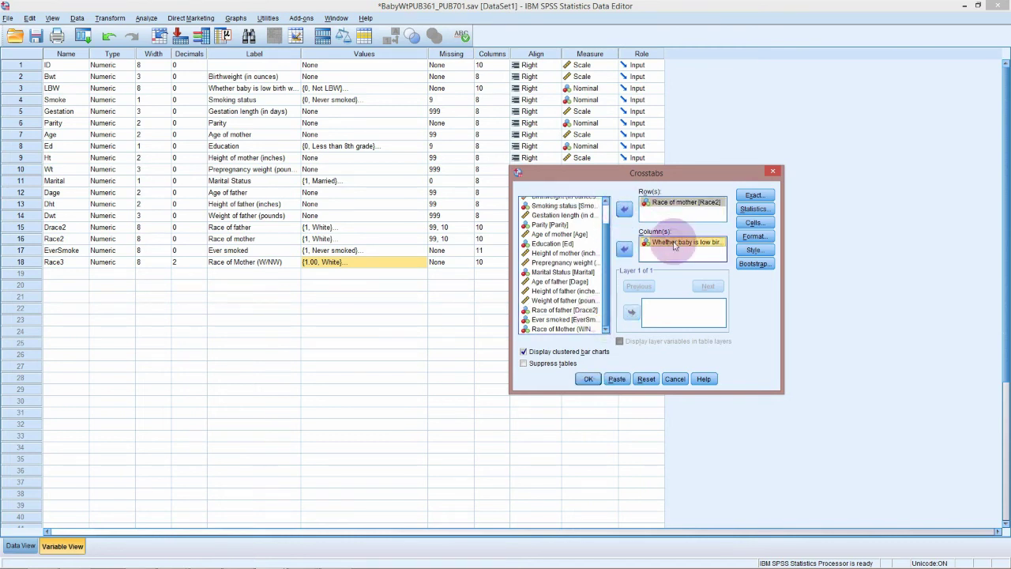
pyautogui.click(624, 249)
pyautogui.click(581, 328)
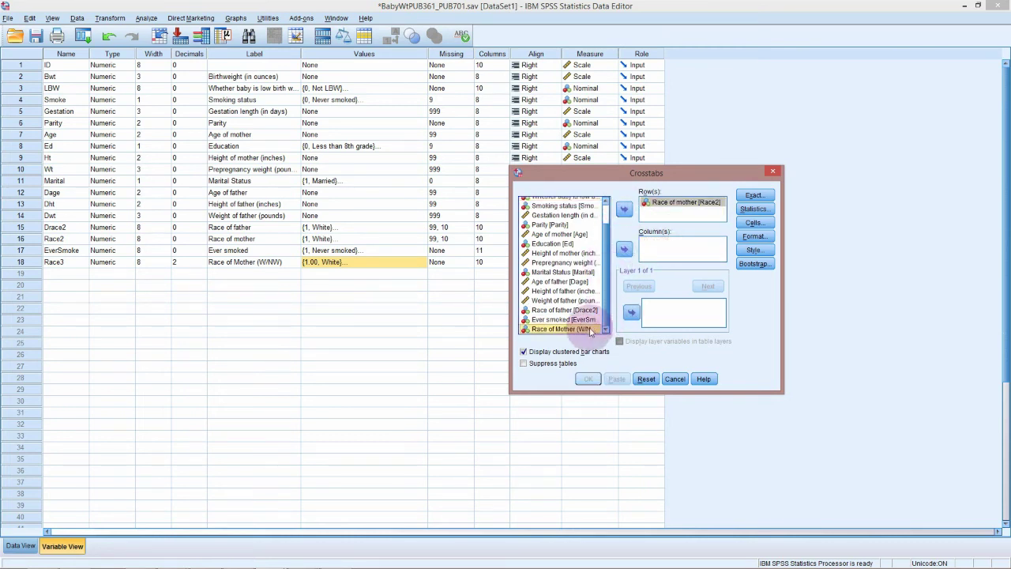
pyautogui.click(625, 250)
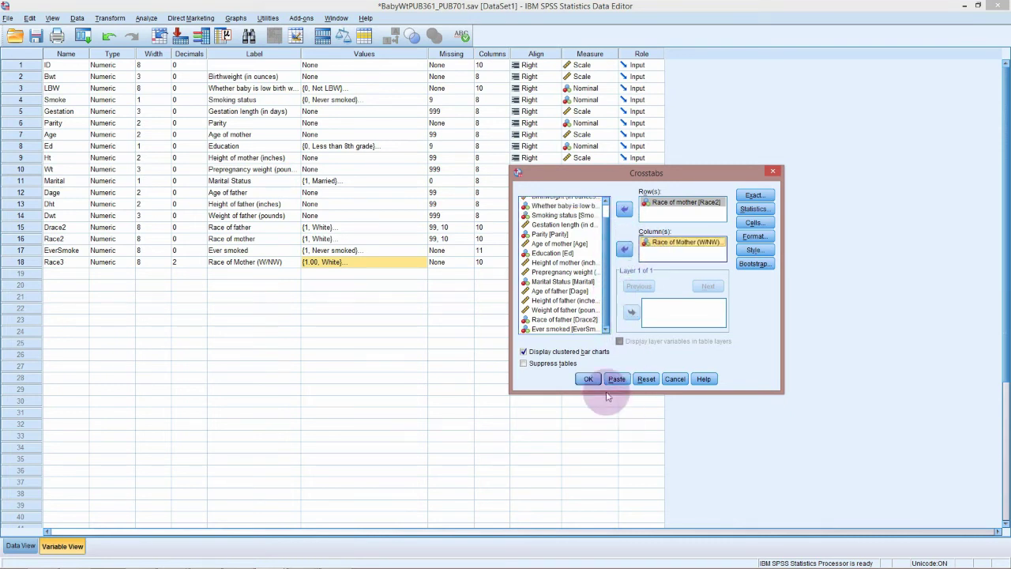
pyautogui.click(588, 378)
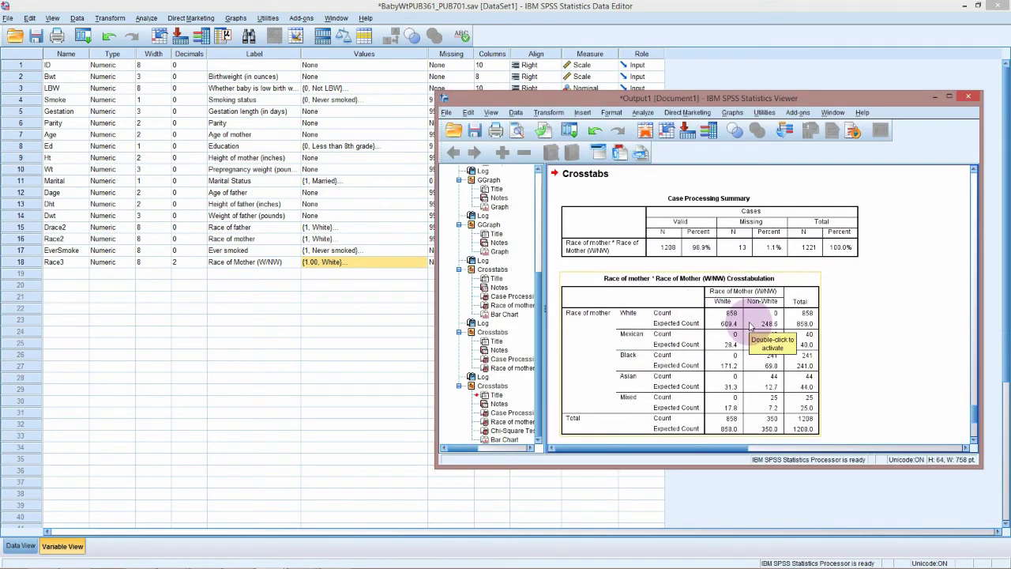
pyautogui.scroll(-5, 751, 326)
pyautogui.scroll(-2, 750, 325)
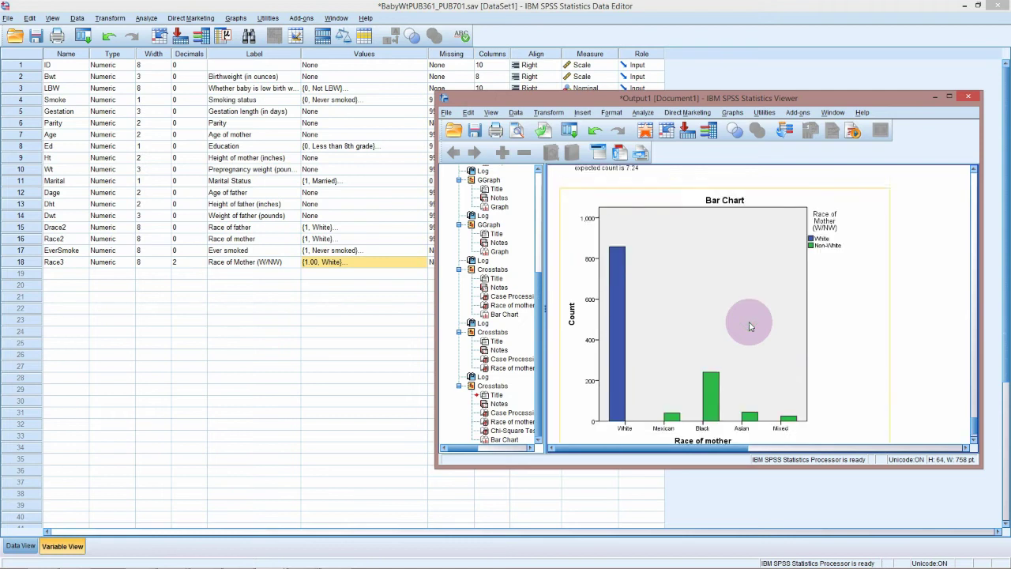
pyautogui.scroll(-1, 748, 321)
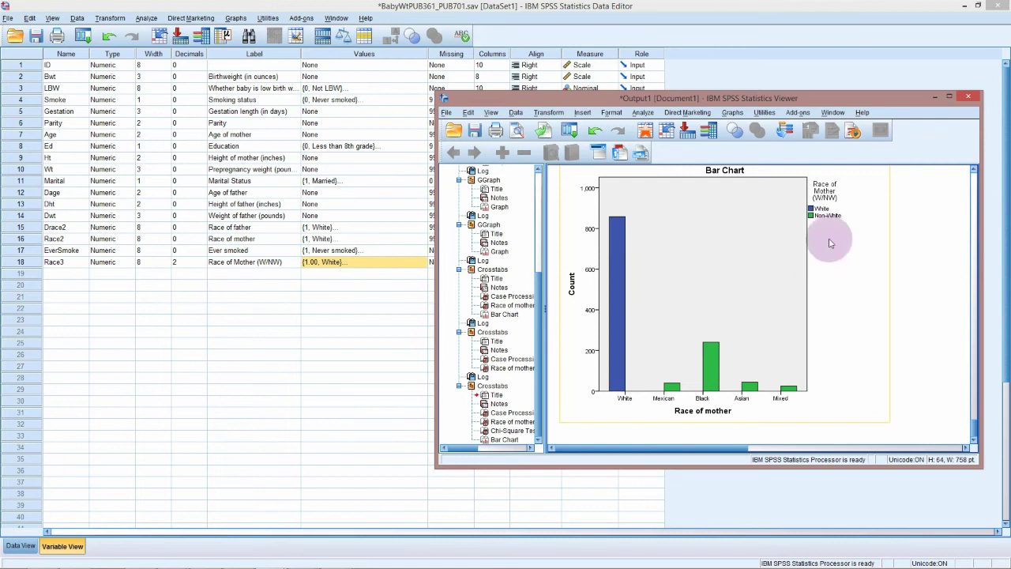
pyautogui.scroll(3, 808, 293)
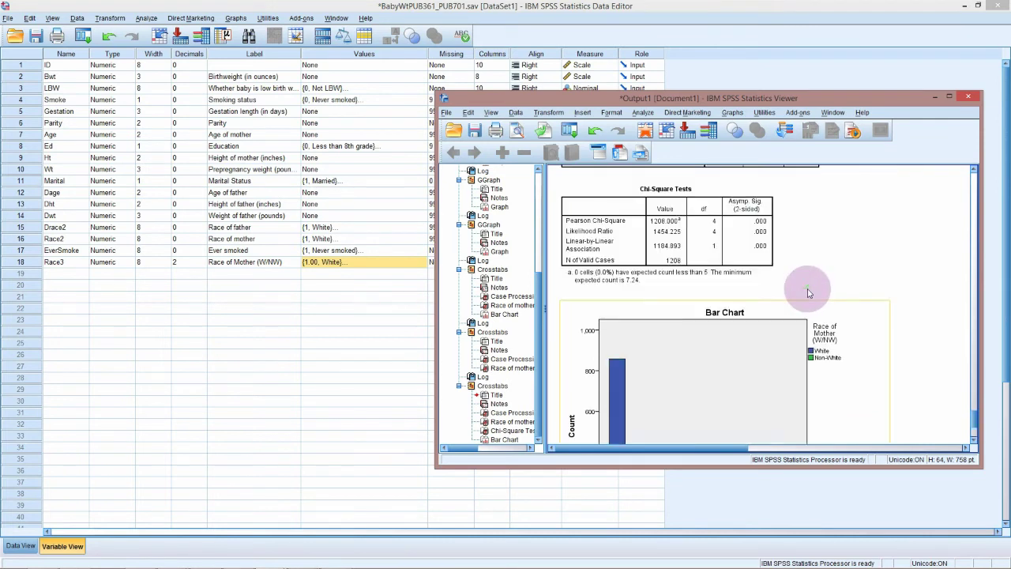
pyautogui.scroll(4, 790, 276)
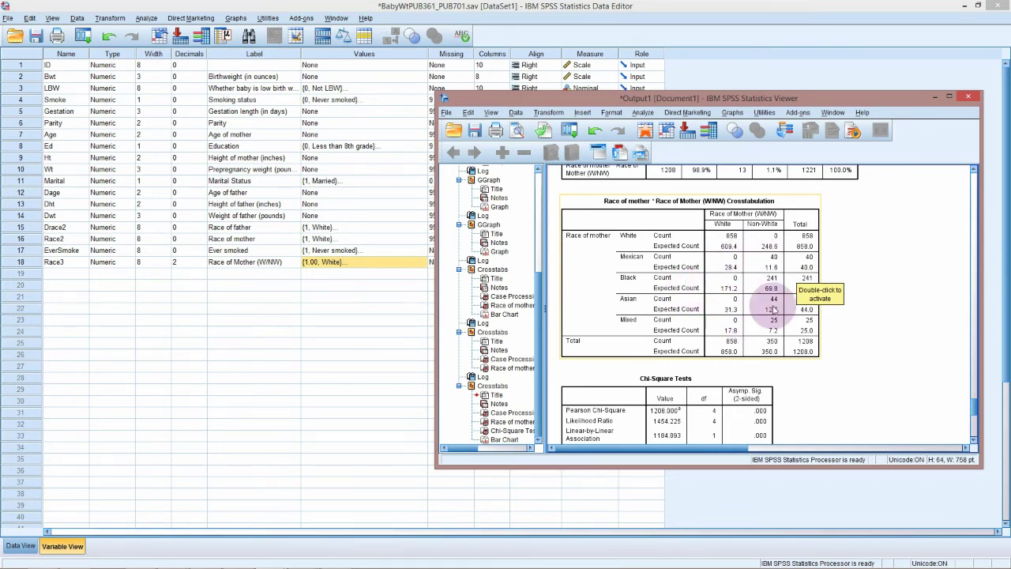
pyautogui.scroll(-5, 773, 310)
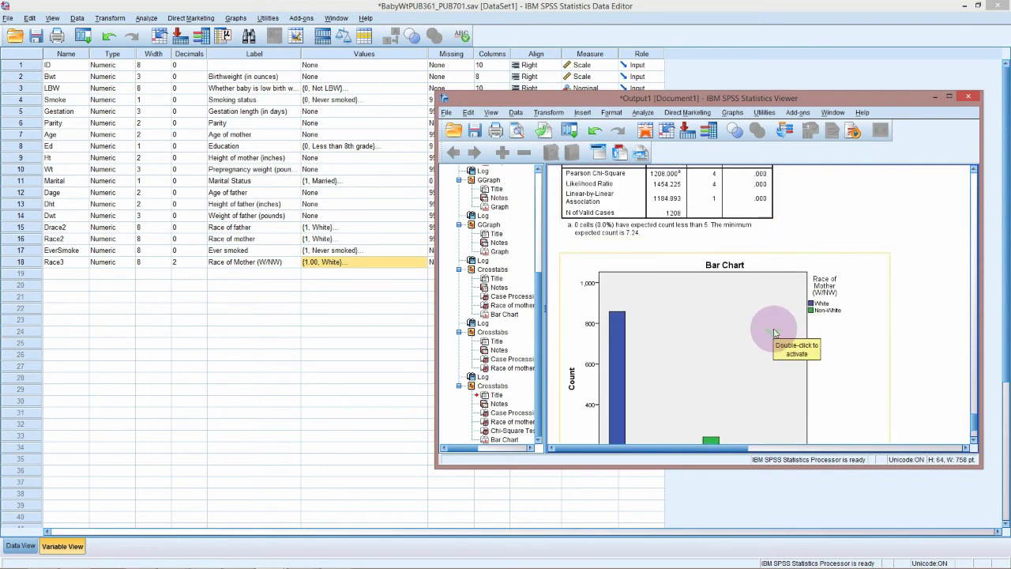
pyautogui.scroll(-1, 774, 332)
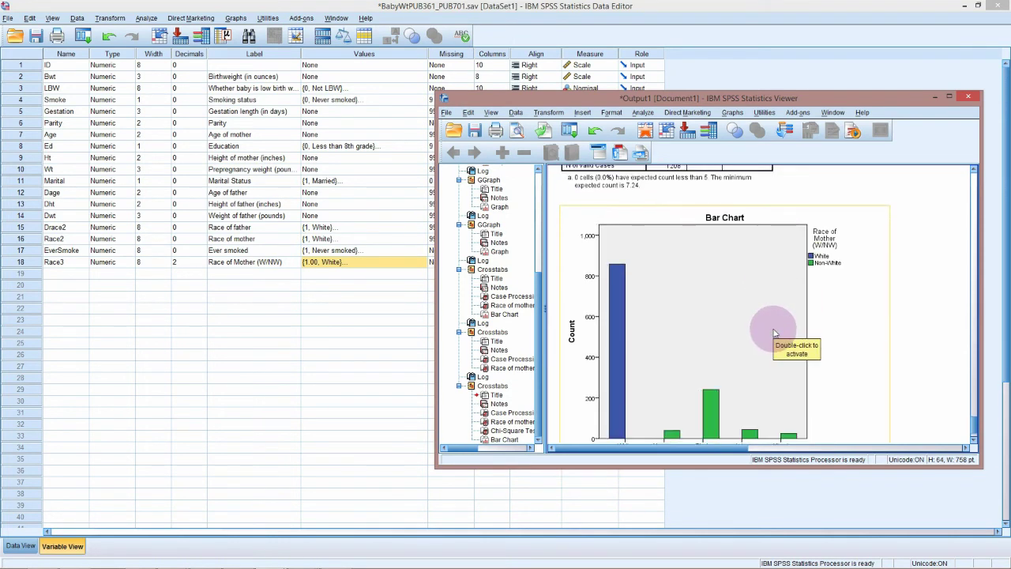
pyautogui.scroll(3, 770, 316)
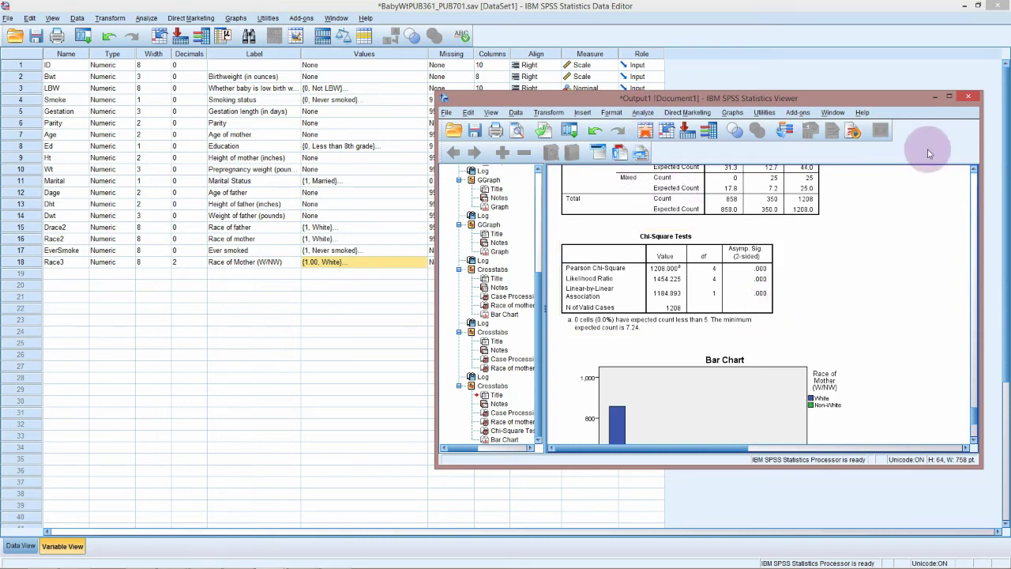
# Maximize the Viewer, open Crosstabs and clear Race2 and Race3 from rows and columns
pyautogui.click(949, 96)
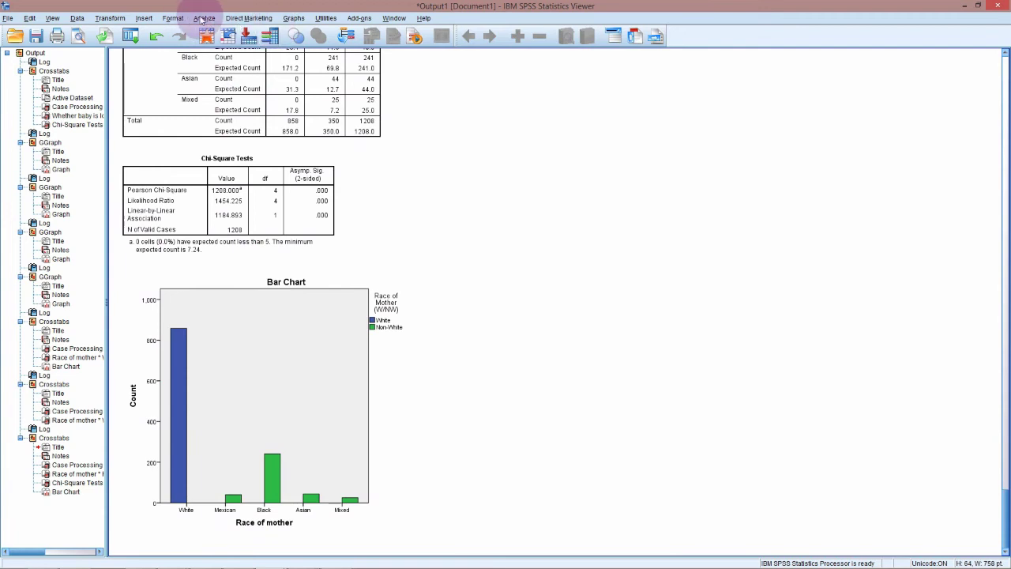
pyautogui.click(203, 18)
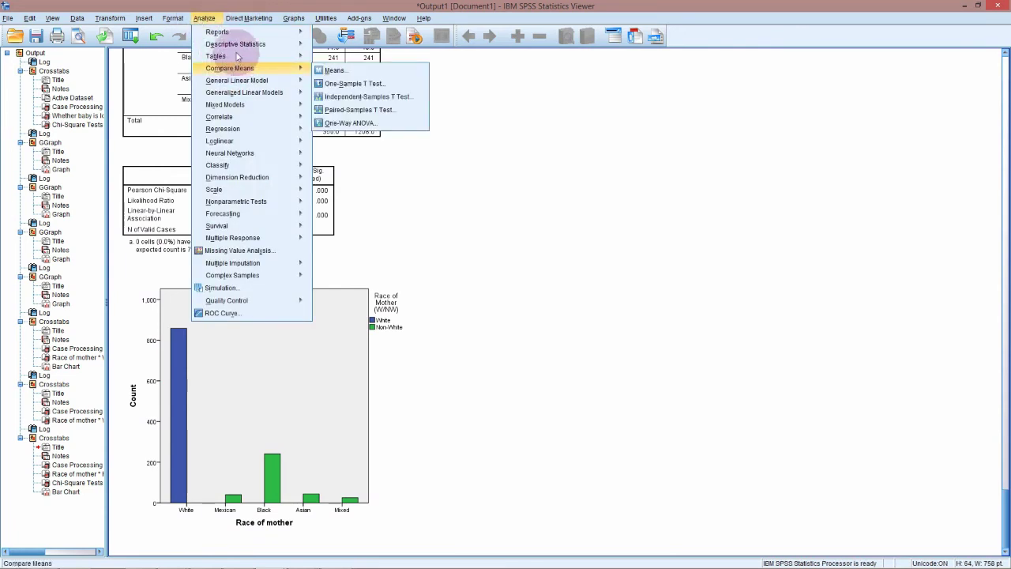
pyautogui.moveTo(253, 44)
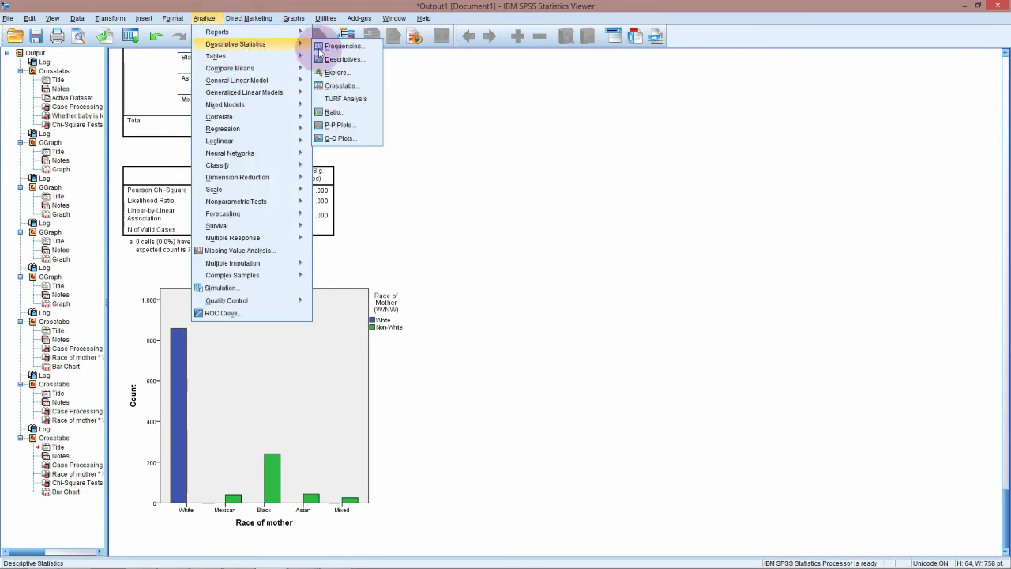
pyautogui.click(340, 85)
pyautogui.click(679, 202)
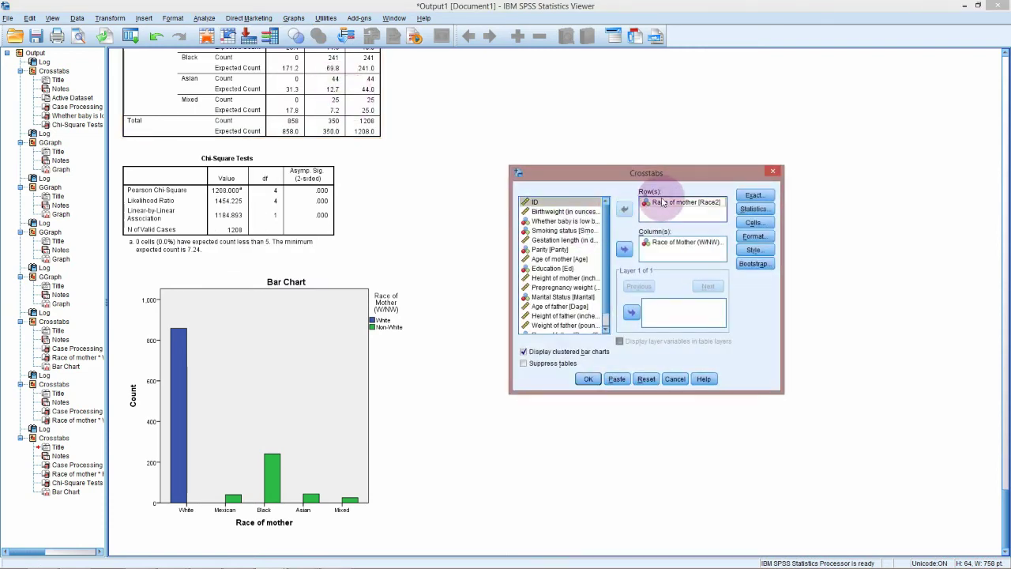
pyautogui.click(626, 209)
pyautogui.click(681, 242)
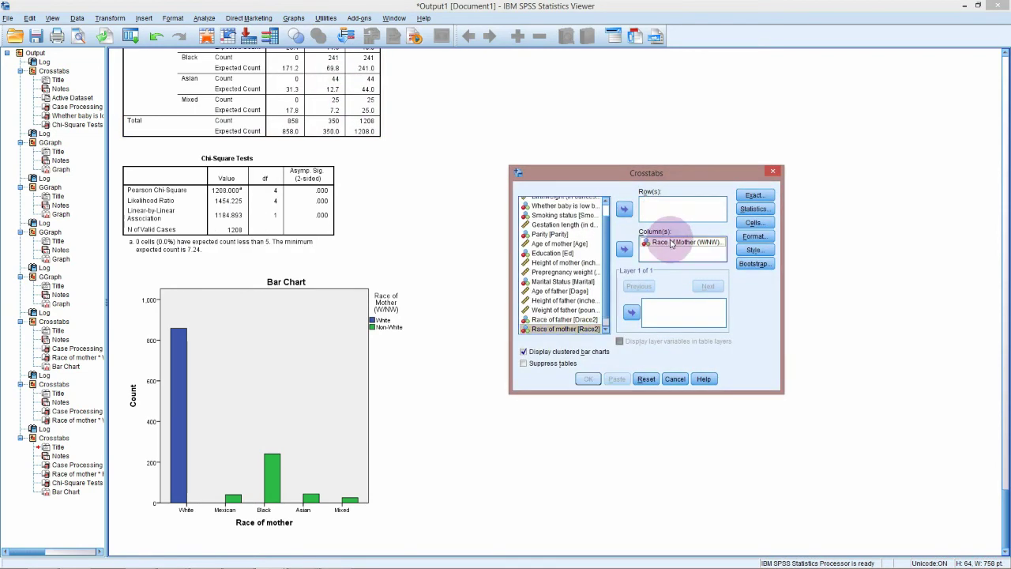
pyautogui.click(624, 249)
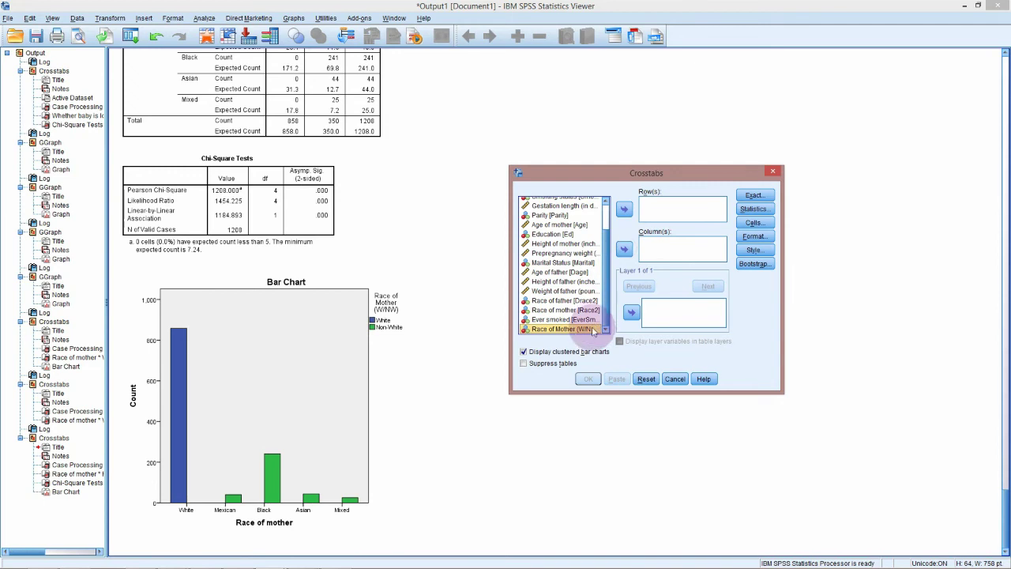
# Crosstab Race3 in rows against low birth weight in columns with a chi-square test
pyautogui.click(624, 208)
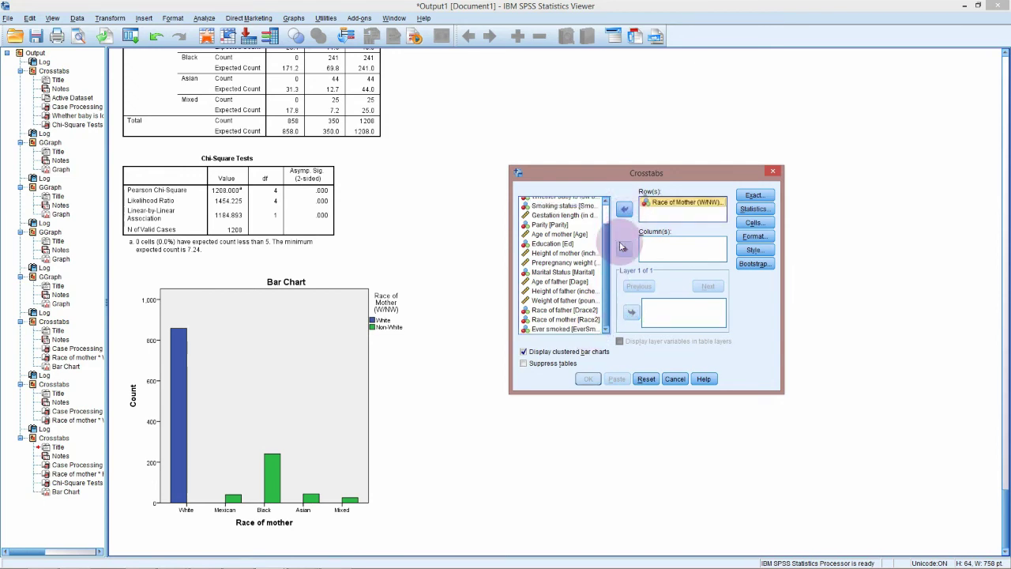
pyautogui.moveTo(609, 240); pyautogui.dragTo(609, 203)
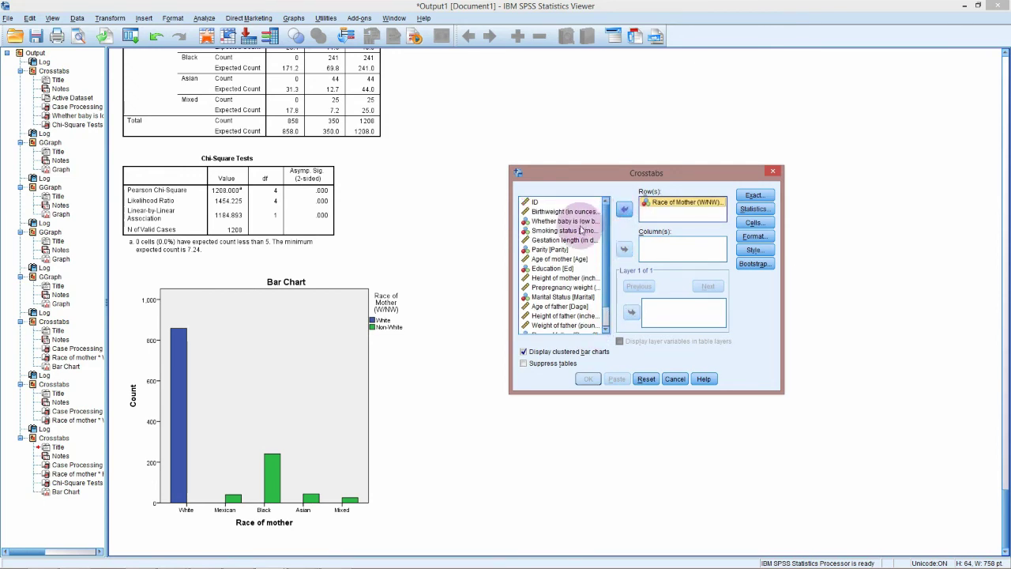
pyautogui.click(583, 223)
pyautogui.click(624, 248)
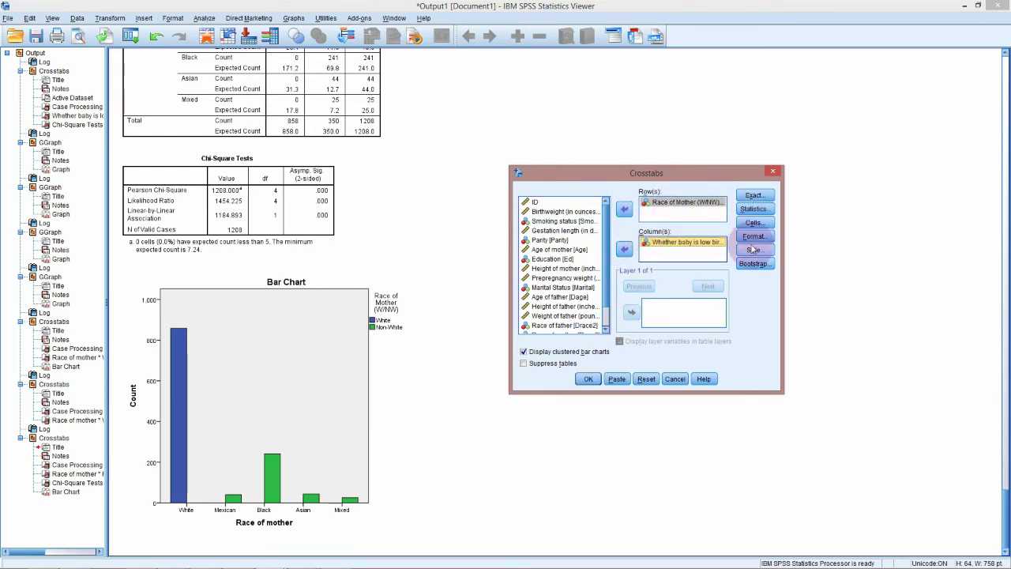
pyautogui.click(752, 210)
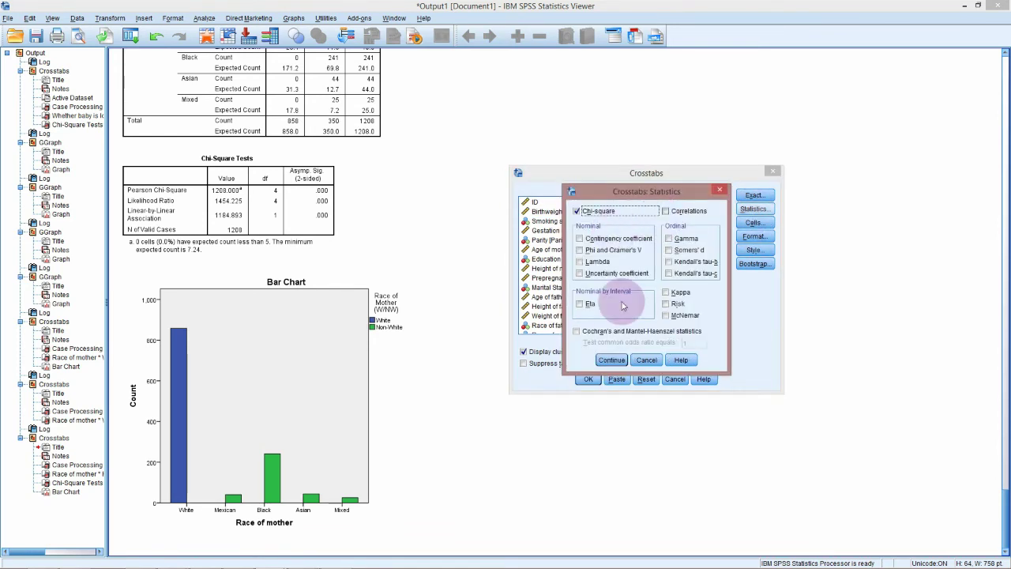
pyautogui.click(611, 360)
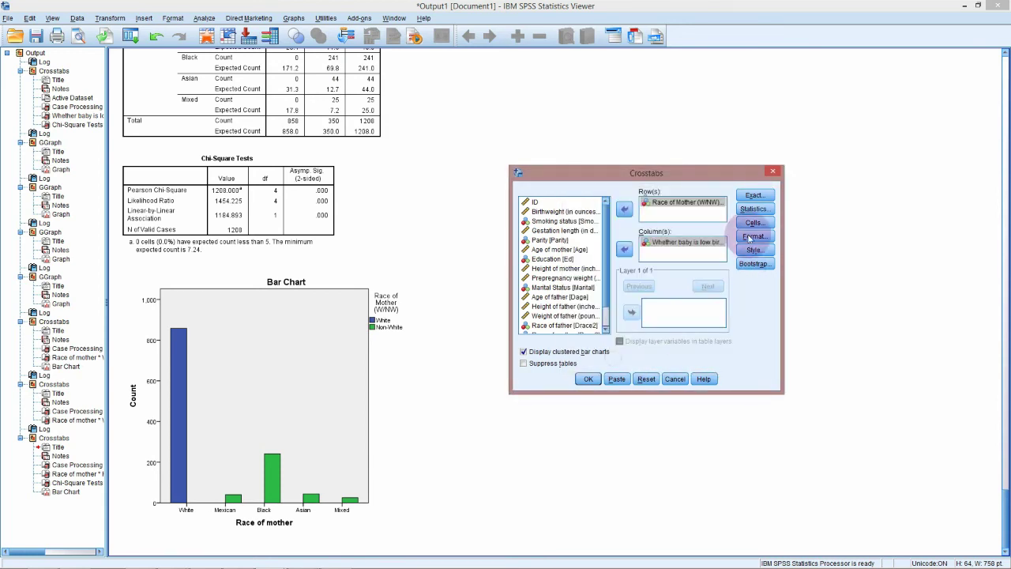
pyautogui.click(586, 379)
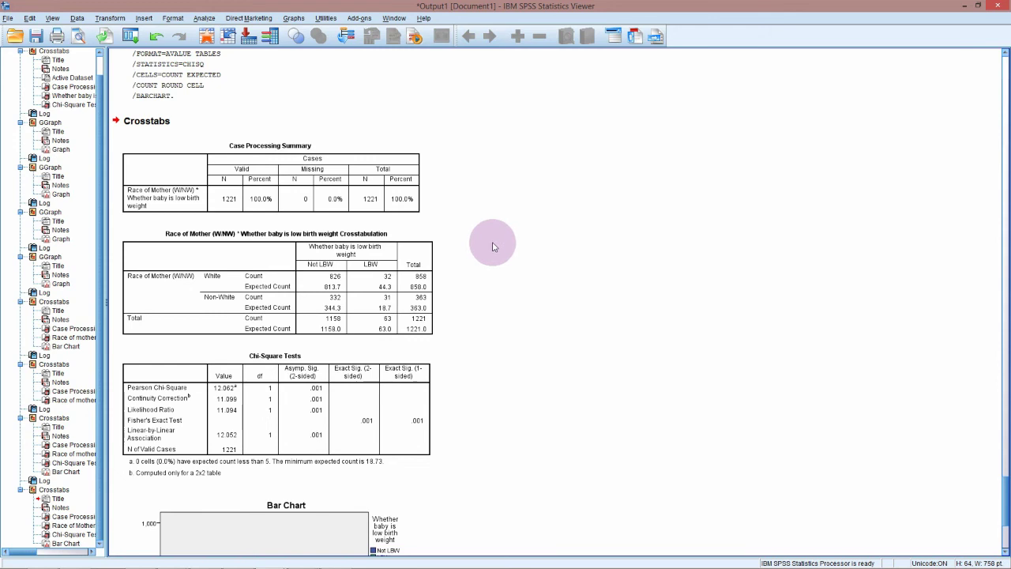
pyautogui.scroll(-2, 491, 248)
pyautogui.scroll(-3, 474, 241)
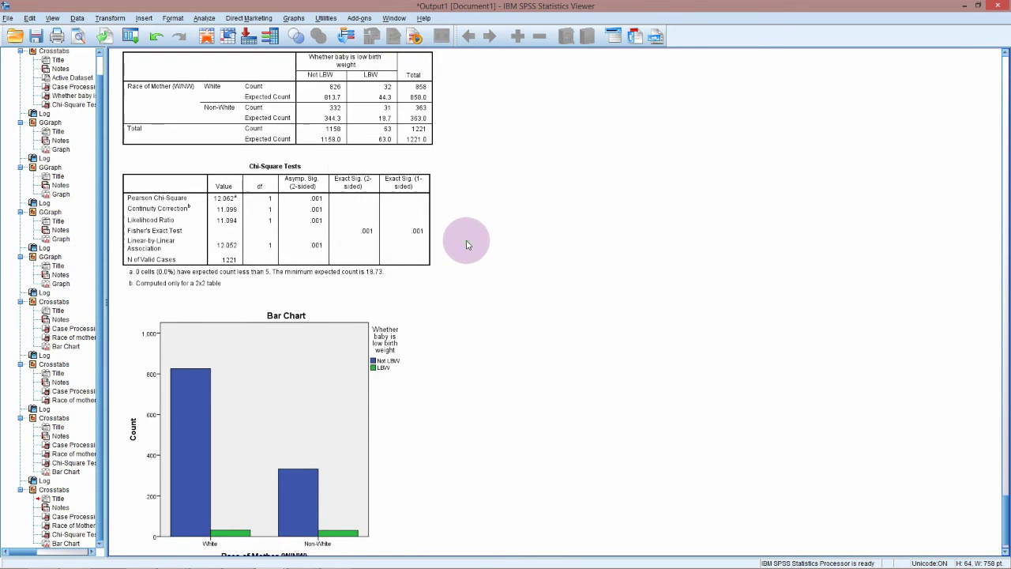
pyautogui.click(294, 491)
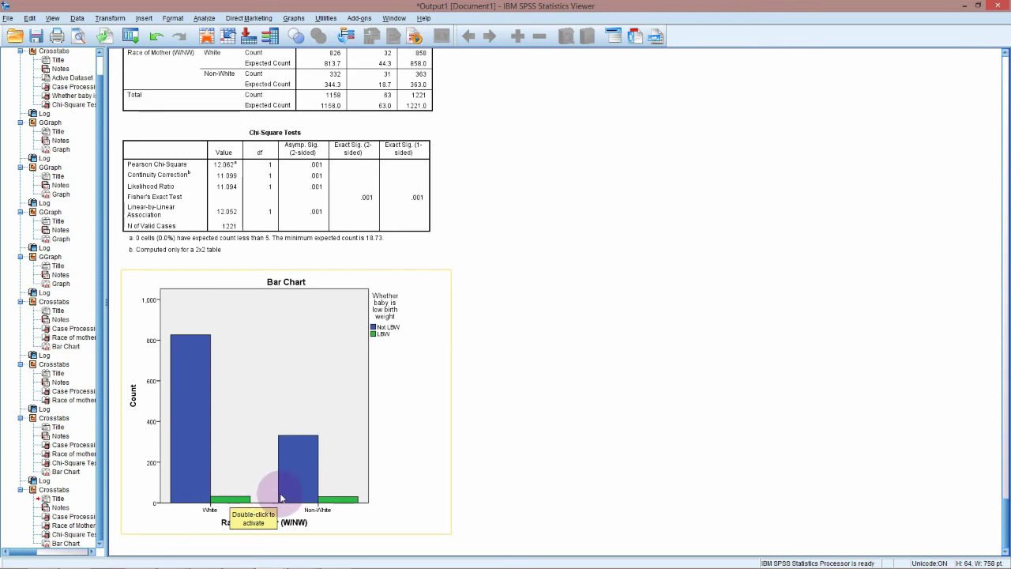
pyautogui.scroll(3, 351, 402)
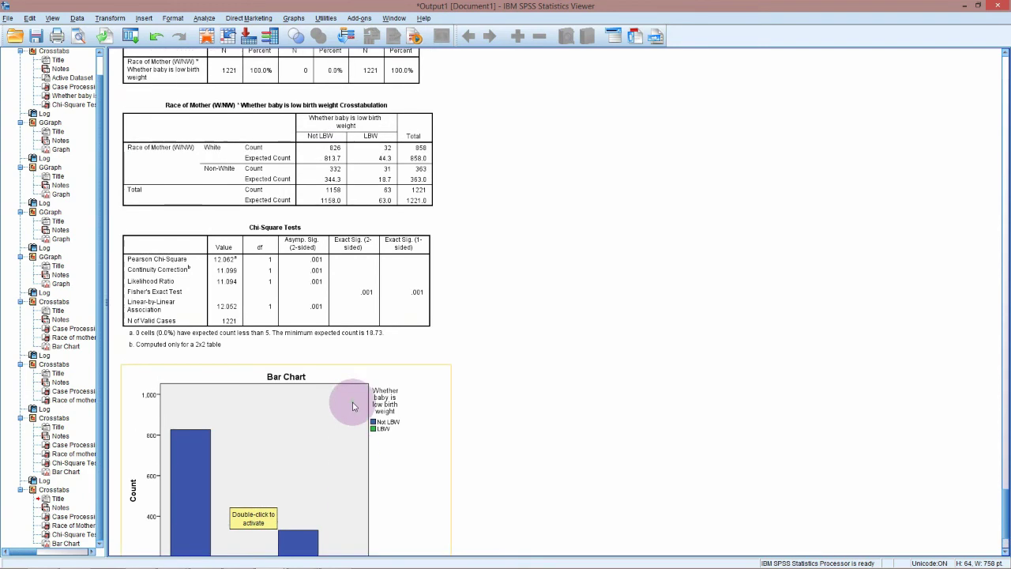
pyautogui.scroll(1, 353, 405)
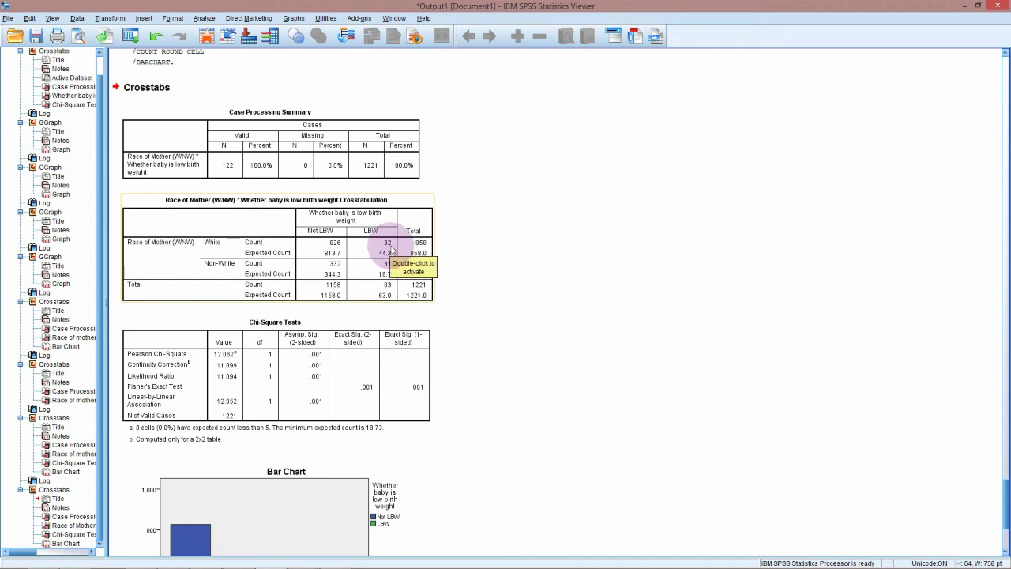
pyautogui.scroll(-3, 389, 247)
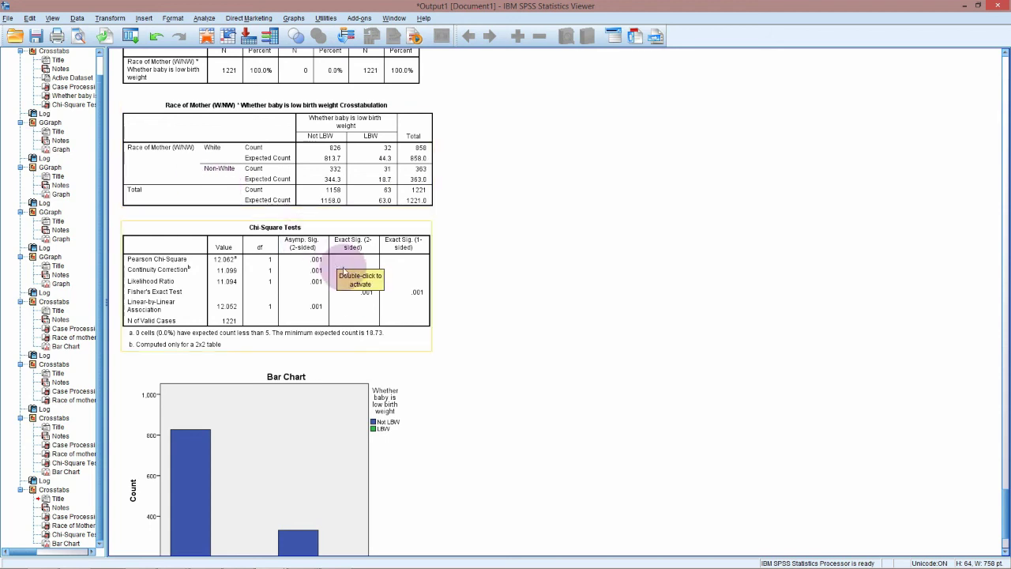
pyautogui.click(397, 345)
pyautogui.scroll(-3, 398, 348)
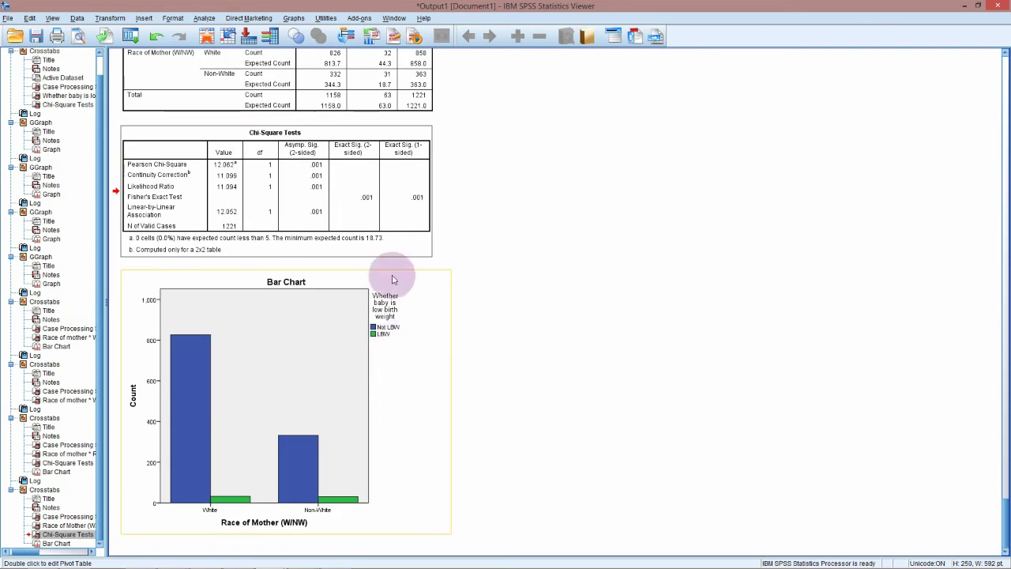
# Build a 100% stacked bar chart of low birth weight by Race3 in Chart Builder
pyautogui.click(293, 17)
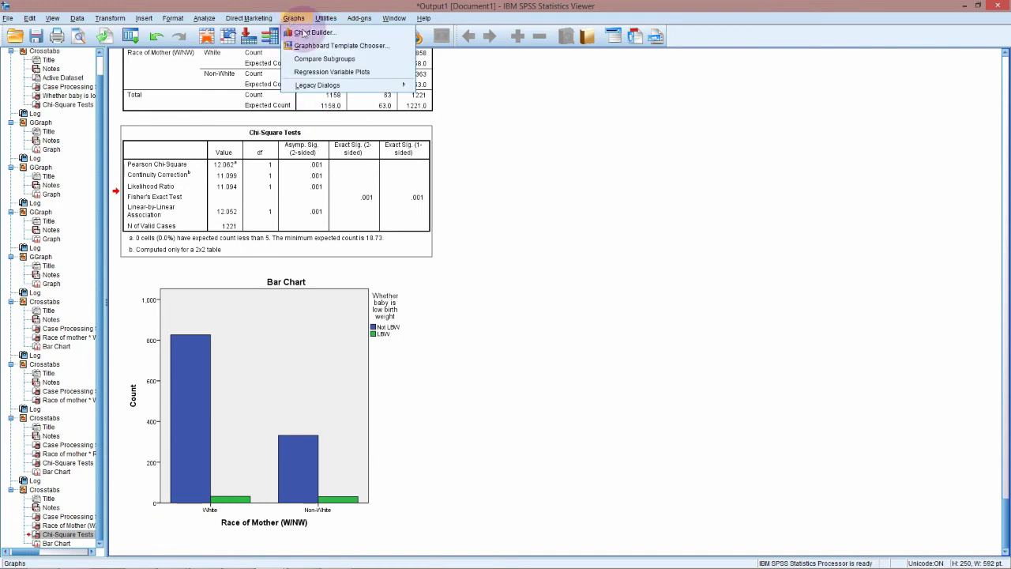
pyautogui.click(304, 32)
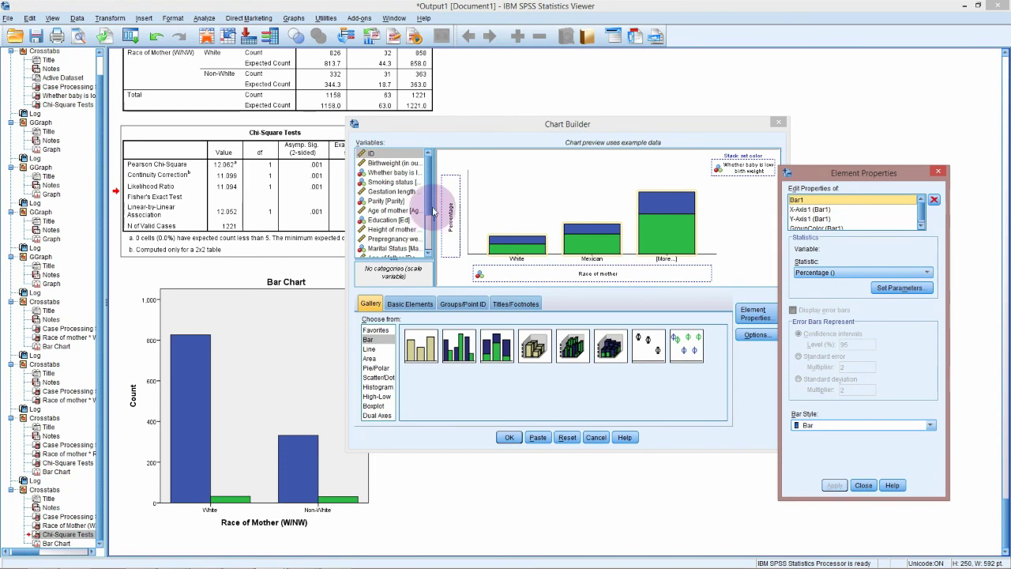
pyautogui.moveTo(433, 210); pyautogui.dragTo(585, 273)
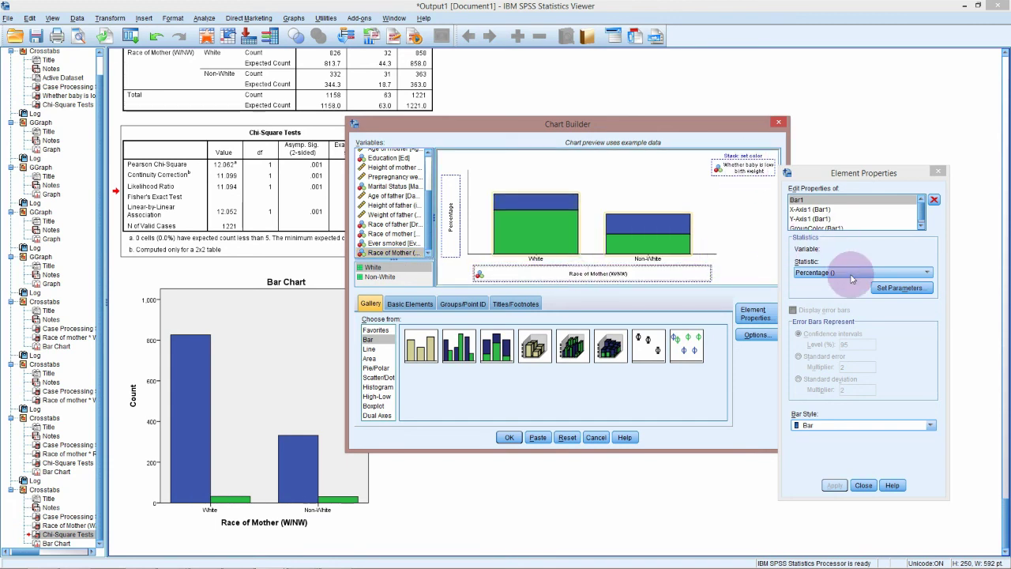
pyautogui.click(508, 438)
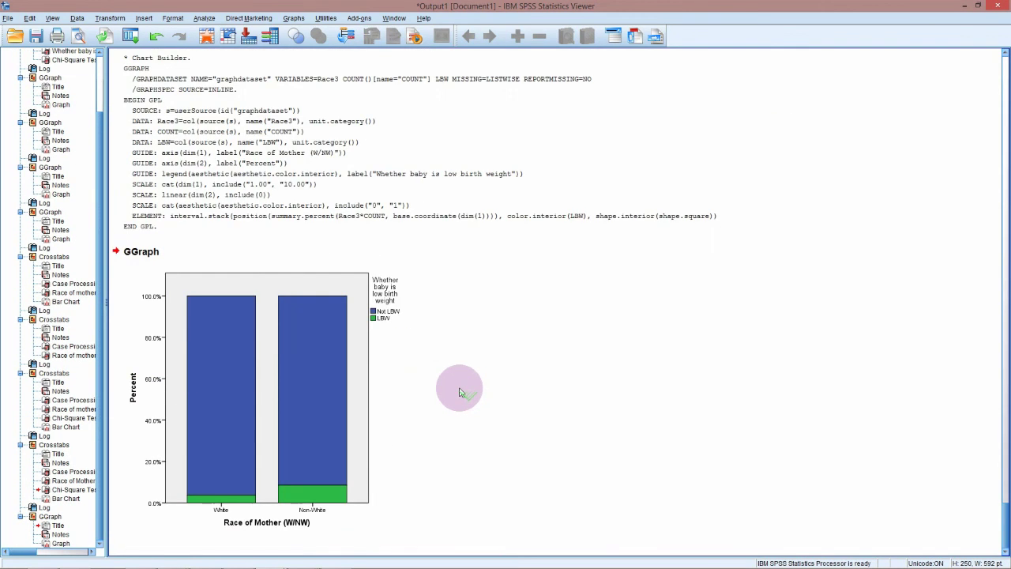
pyautogui.click(225, 503)
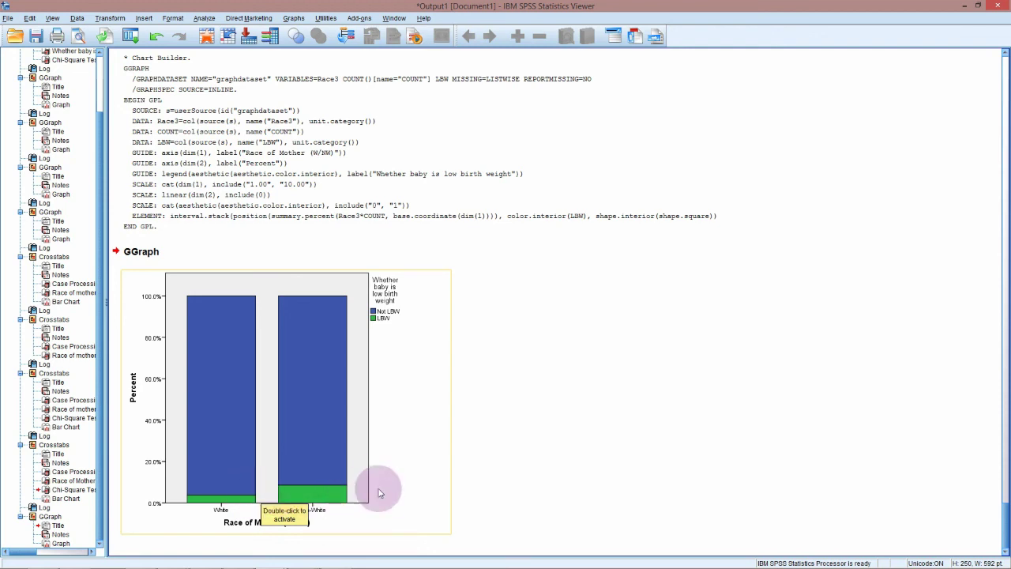
pyautogui.click(432, 430)
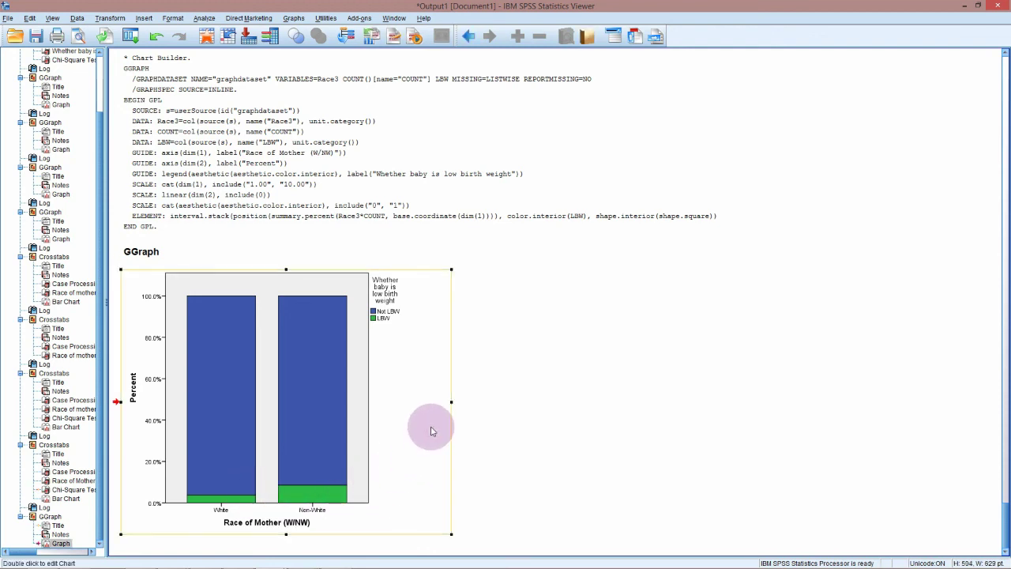